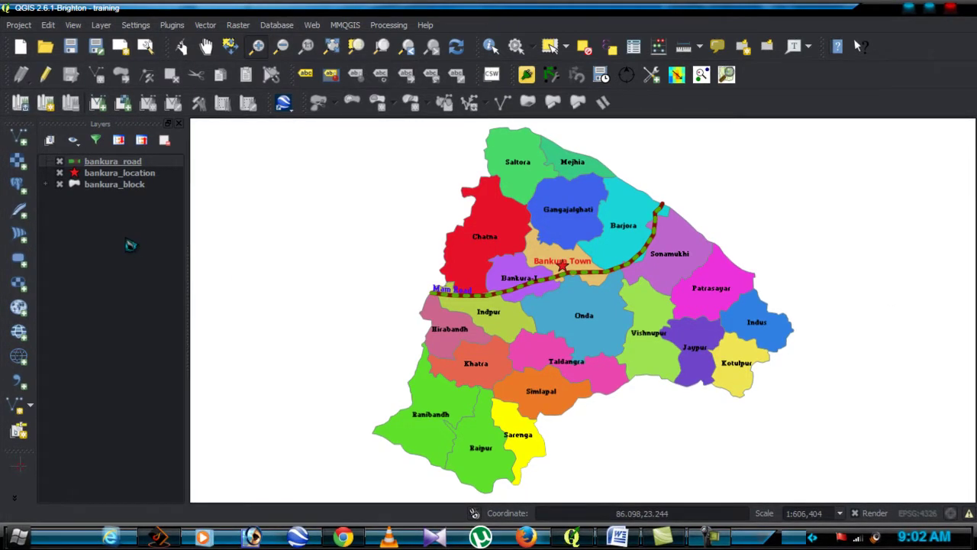
# Select the bankura_block layer in the Layers panel.
pyautogui.click(100, 185)
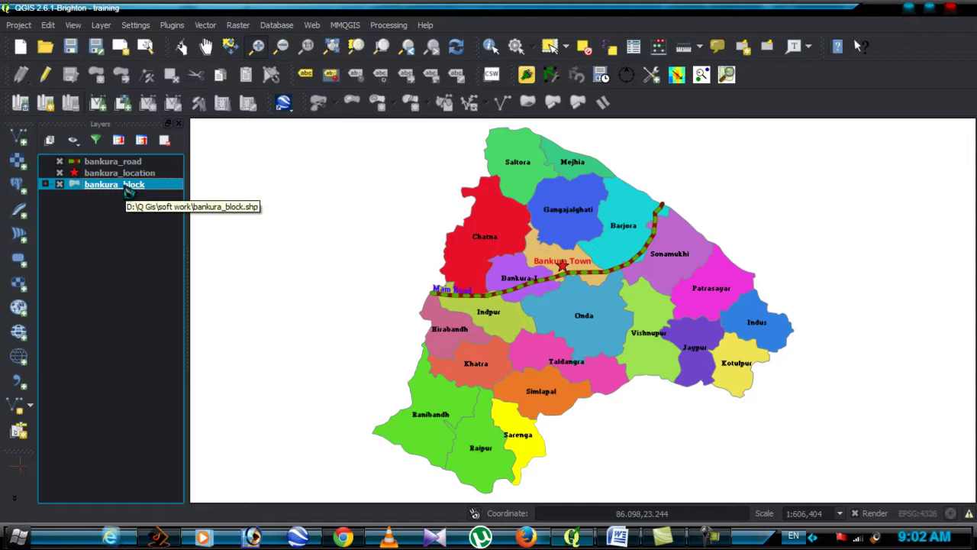
# Turn on Pie chart diagrams in bankura_block's Diagrams properties.
pyautogui.rightClick(128, 192)
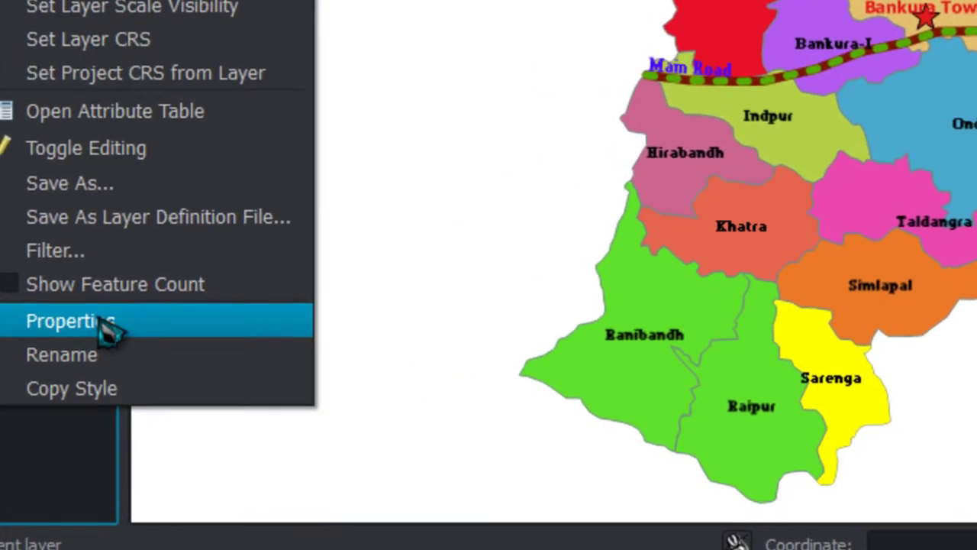
pyautogui.click(107, 321)
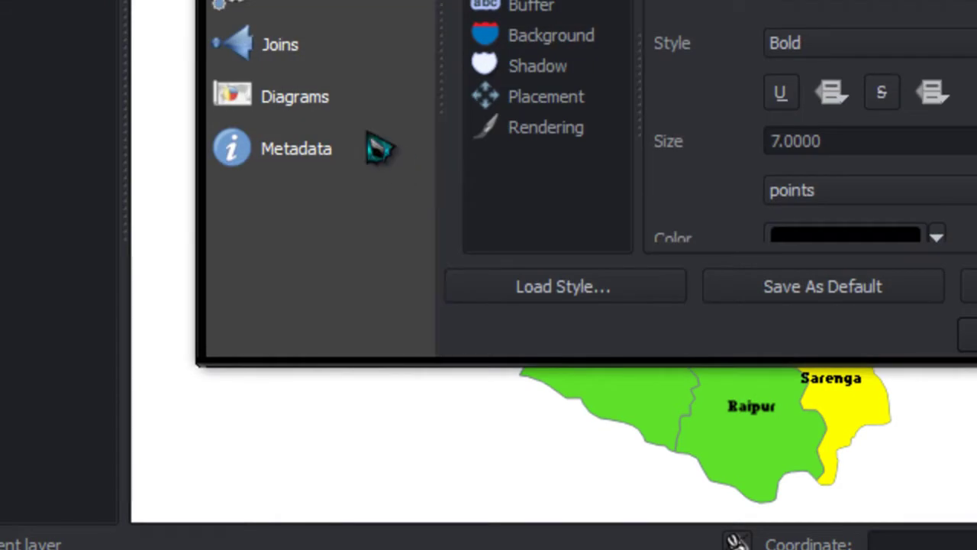
pyautogui.click(308, 113)
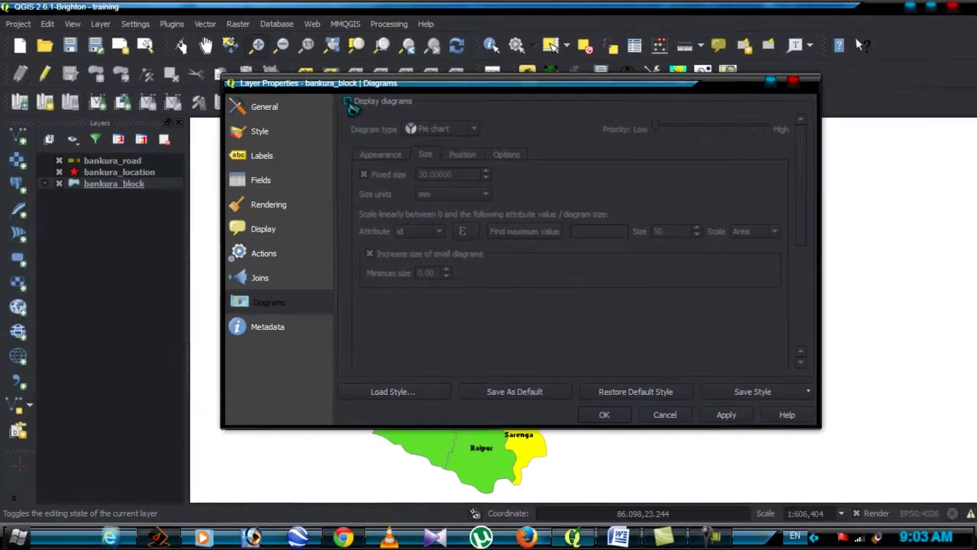
pyautogui.click(347, 101)
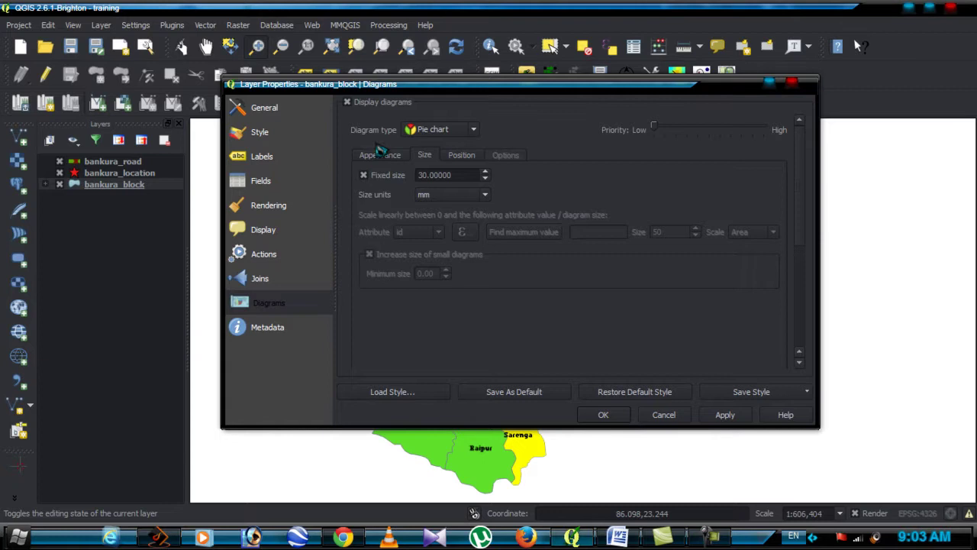
pyautogui.click(474, 130)
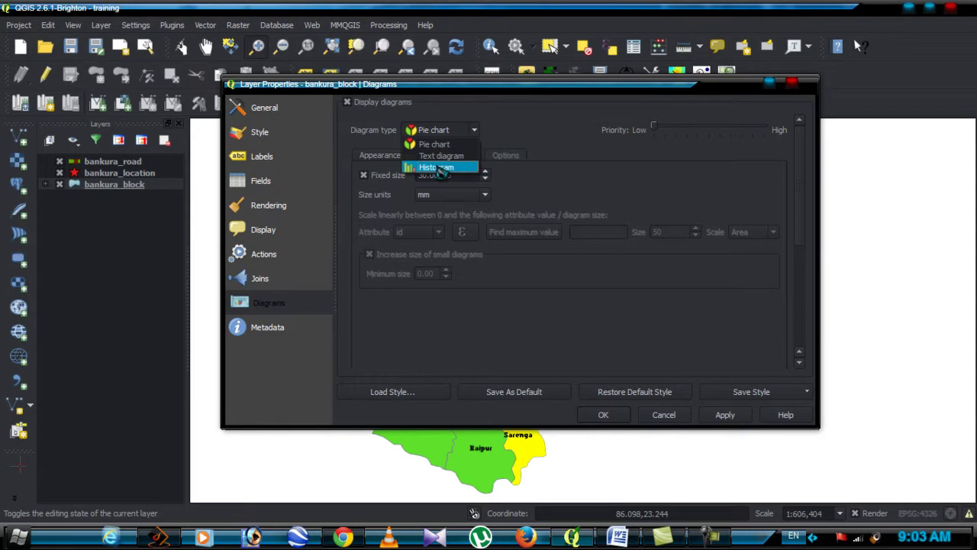
pyautogui.click(441, 146)
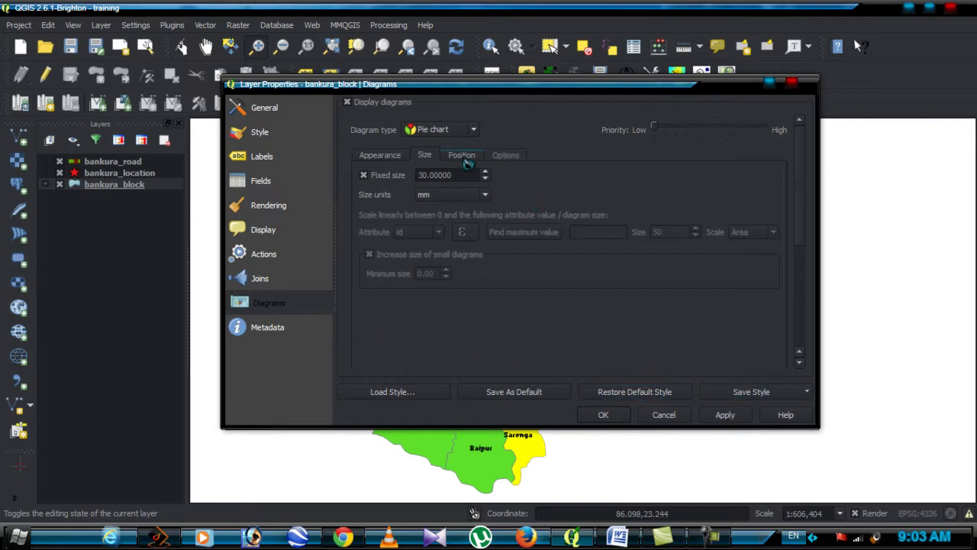
# Show the diagram Appearance settings and scroll down to the Attributes list.
pyautogui.click(391, 157)
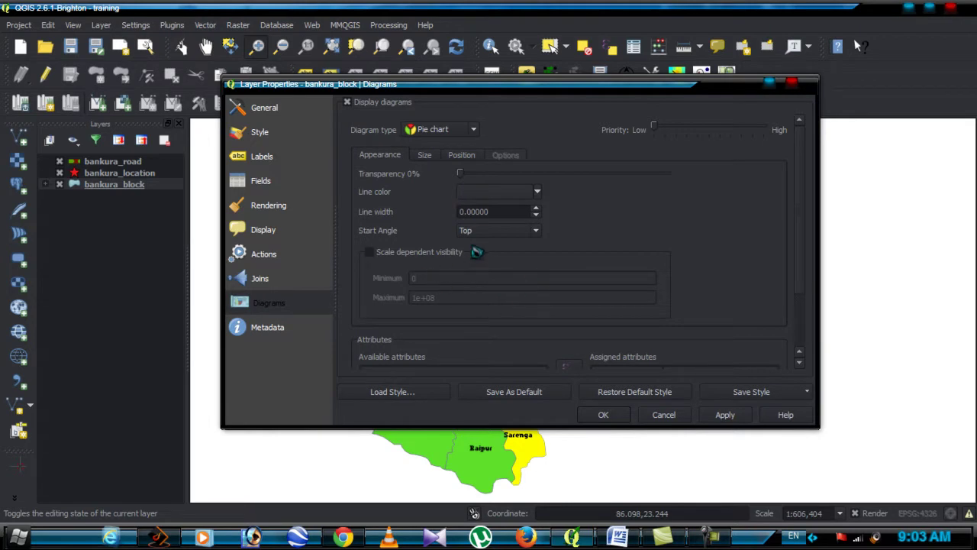
pyautogui.scroll(-2, 595, 258)
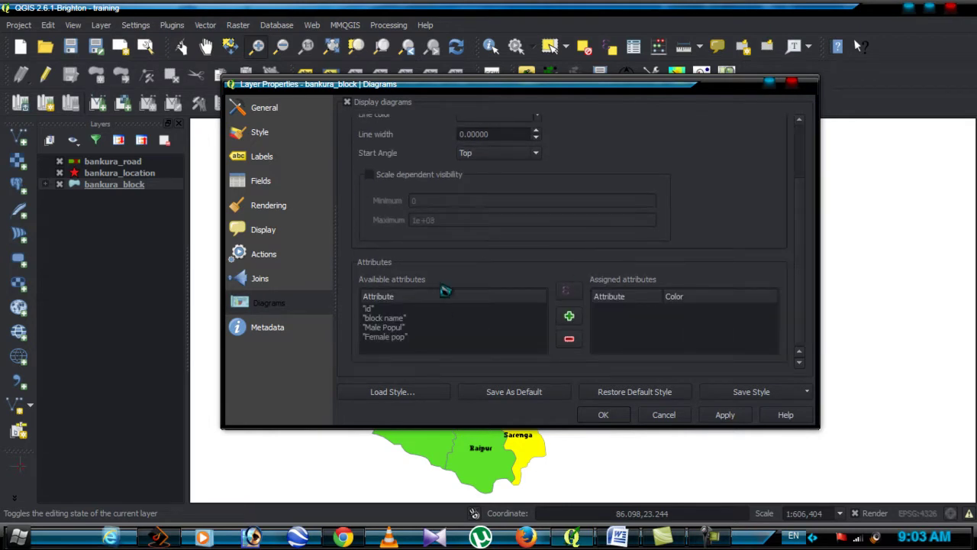
pyautogui.scroll(2, 377, 279)
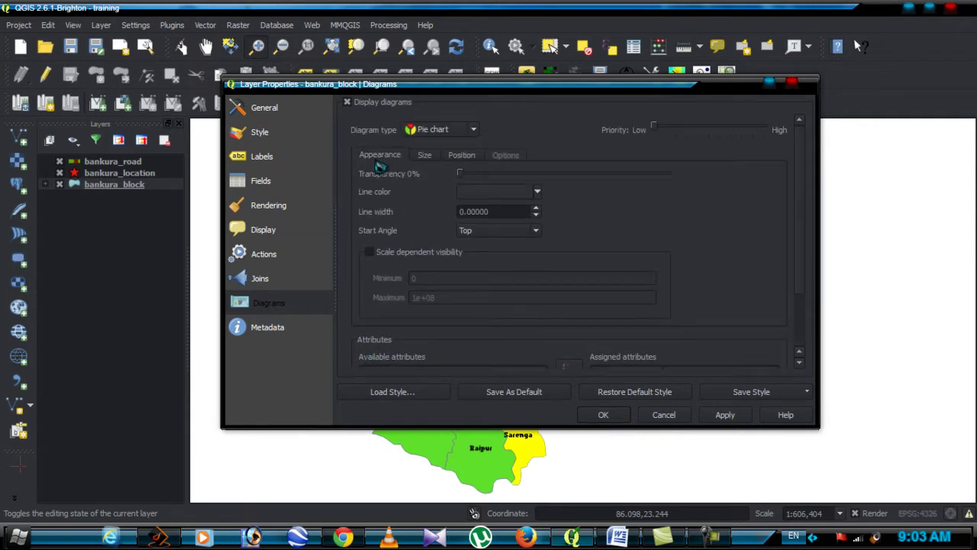
pyautogui.scroll(-3, 389, 162)
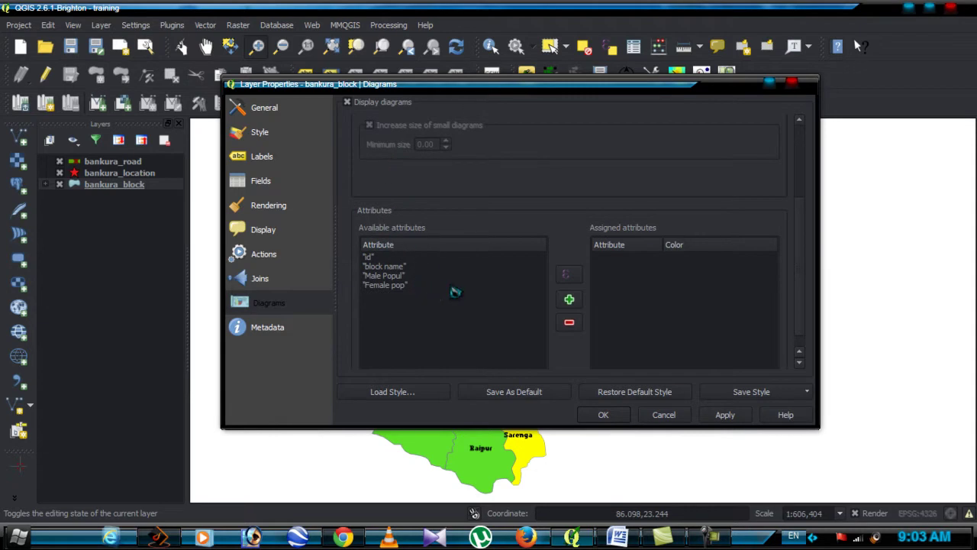
# Add Male Popul and Female pop to the diagram attributes.
pyautogui.click(394, 276)
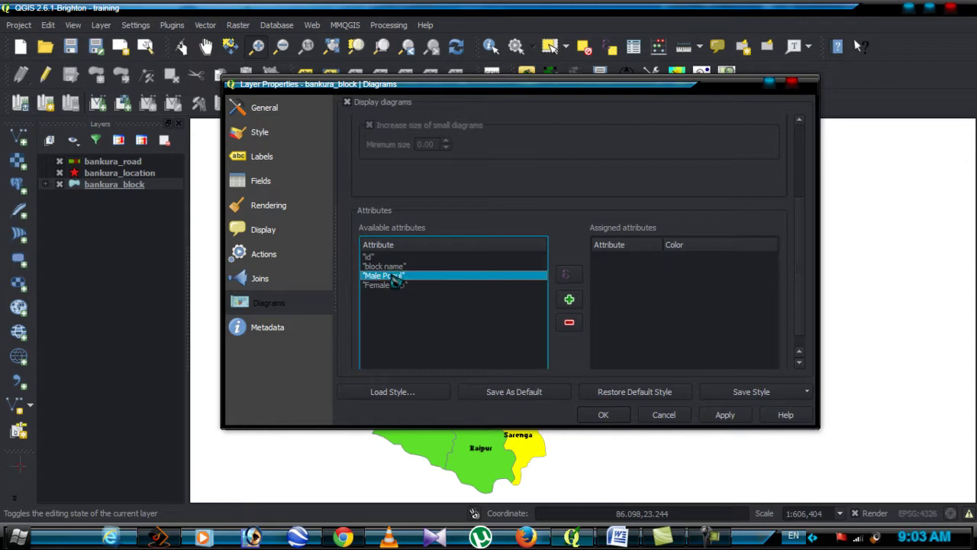
pyautogui.click(569, 300)
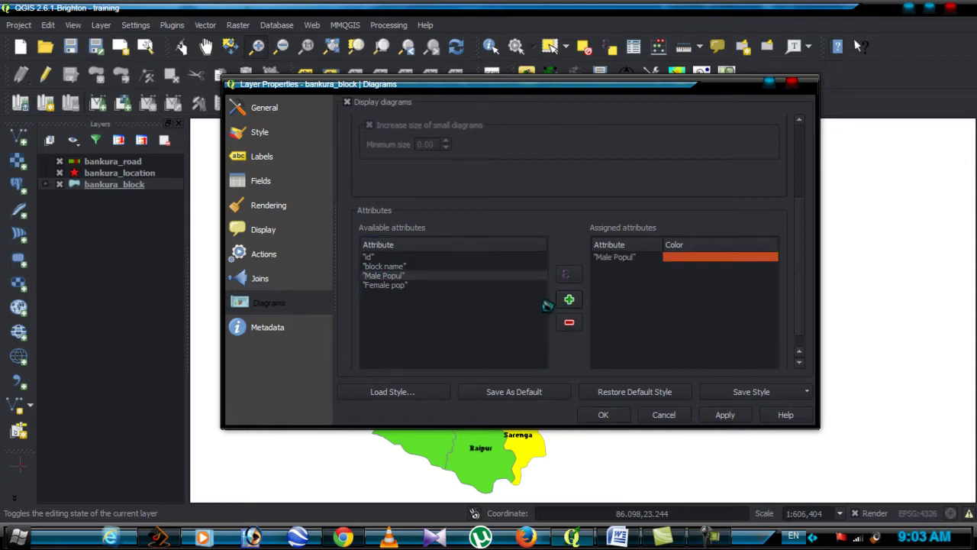
pyautogui.click(389, 286)
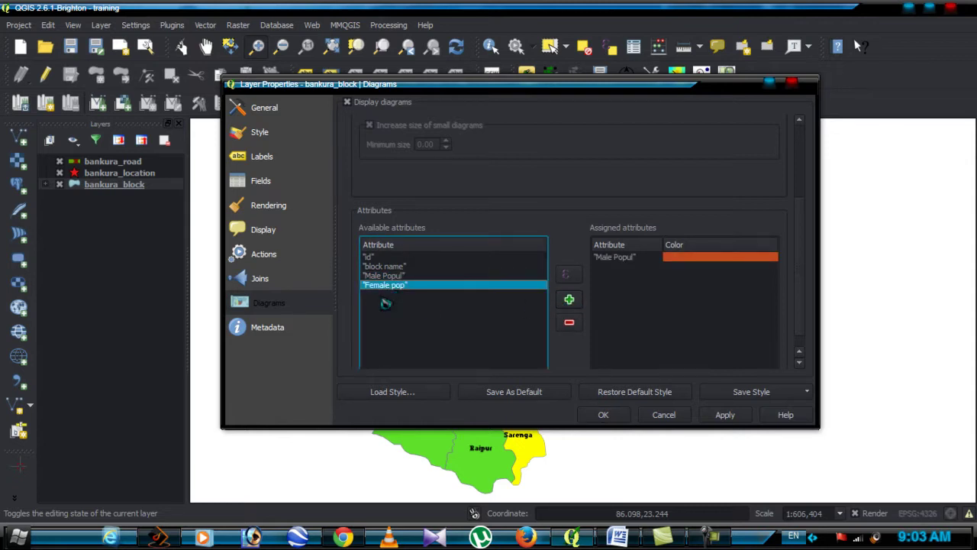
pyautogui.click(569, 301)
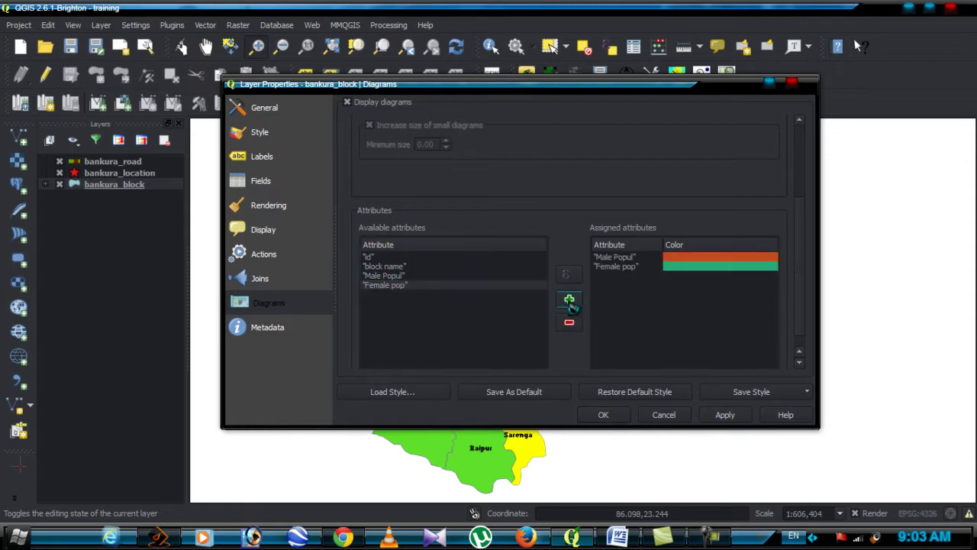
# Colour the Male Popul slice green.
pyautogui.doubleClick(717, 264)
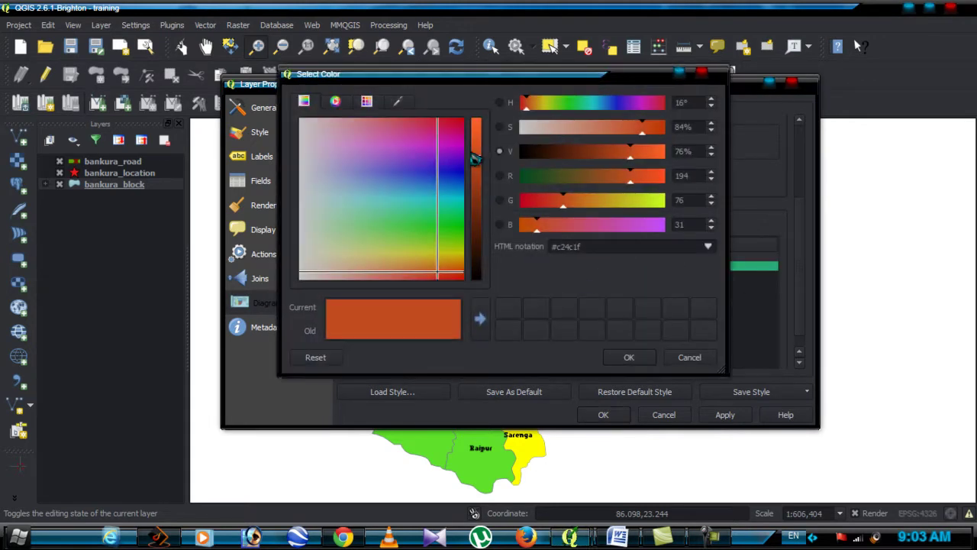
pyautogui.click(442, 149)
pyautogui.click(402, 233)
pyautogui.click(451, 232)
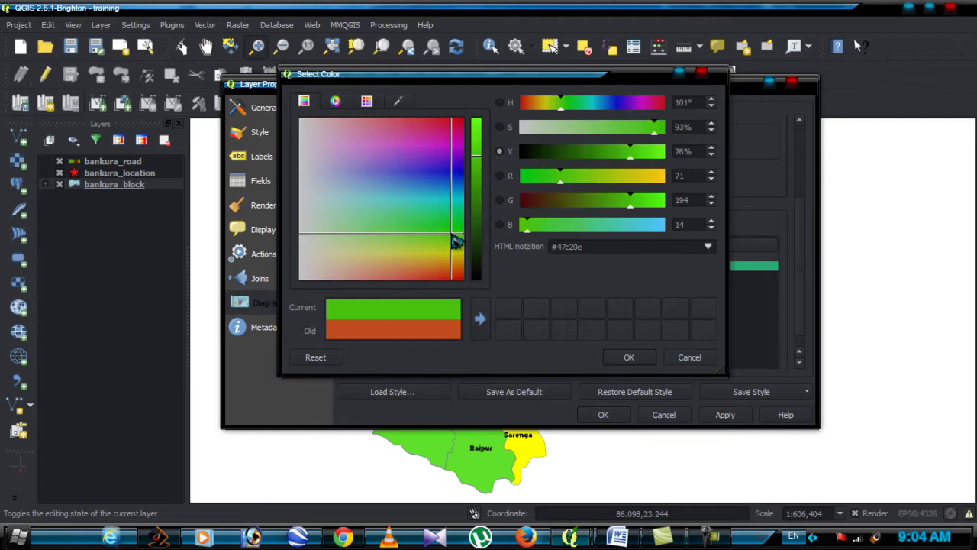
pyautogui.click(628, 357)
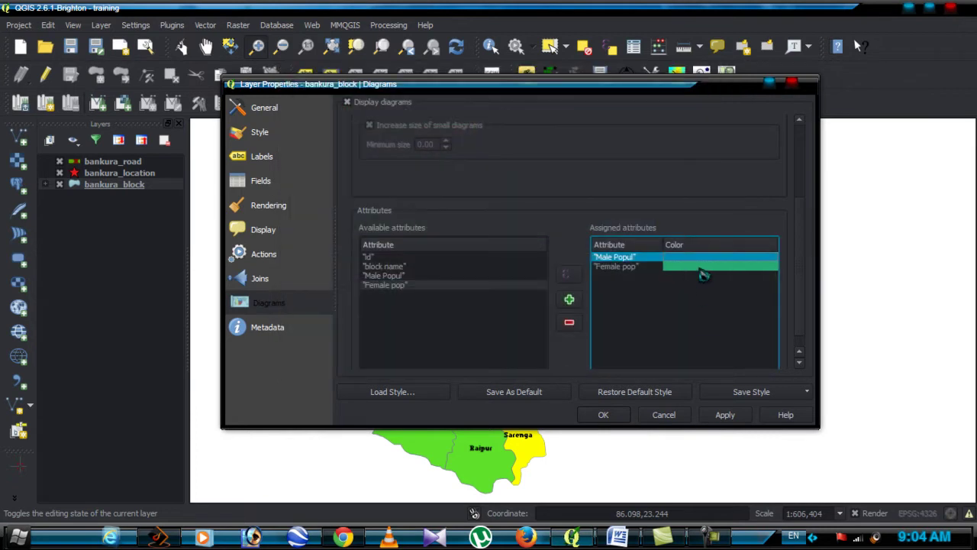
# Colour the Female pop slice reddish brown.
pyautogui.doubleClick(700, 268)
pyautogui.moveTo(443, 267); pyautogui.dragTo(446, 279)
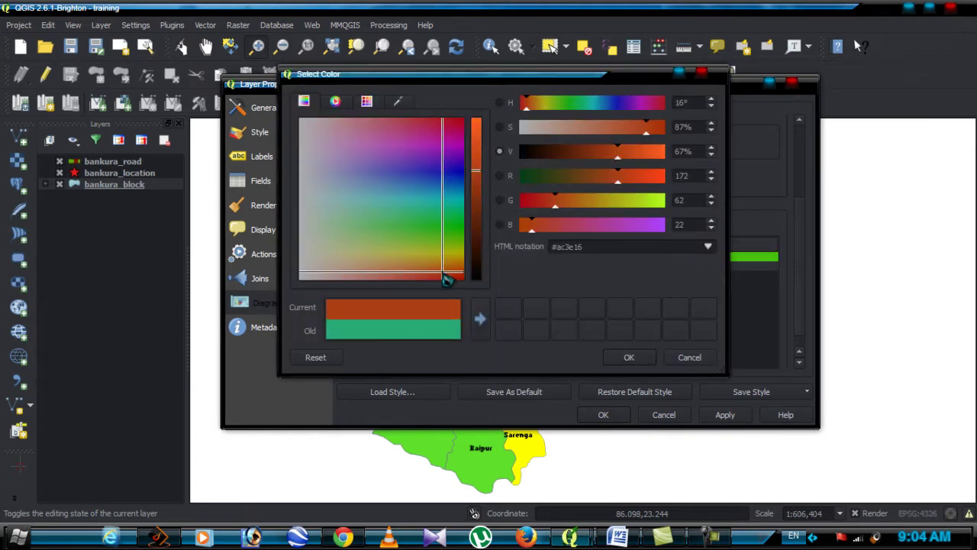
pyautogui.click(434, 259)
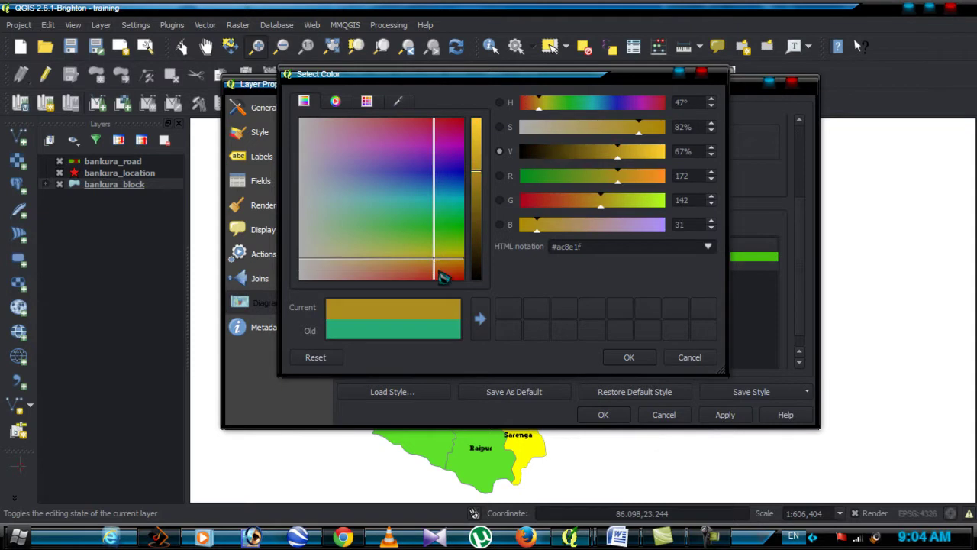
pyautogui.click(443, 265)
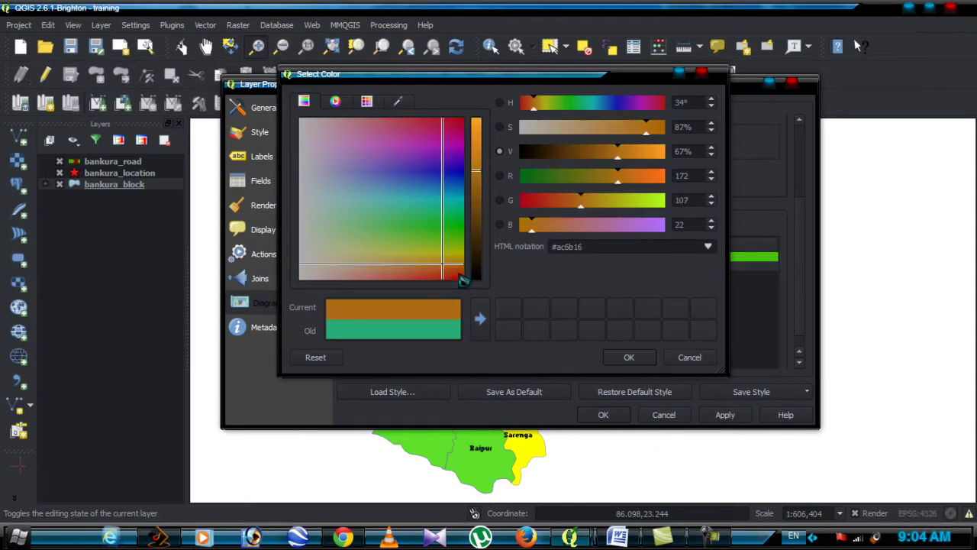
pyautogui.click(395, 277)
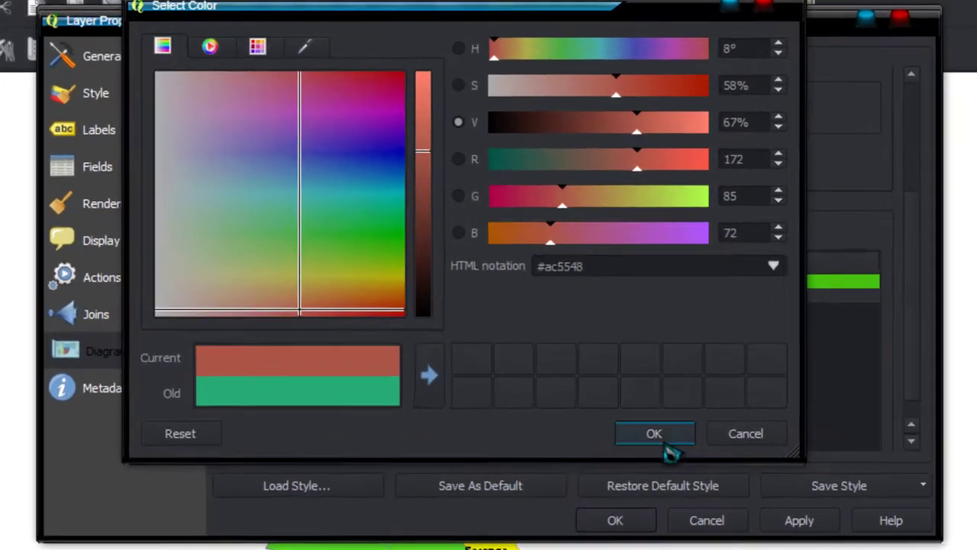
pyautogui.click(628, 357)
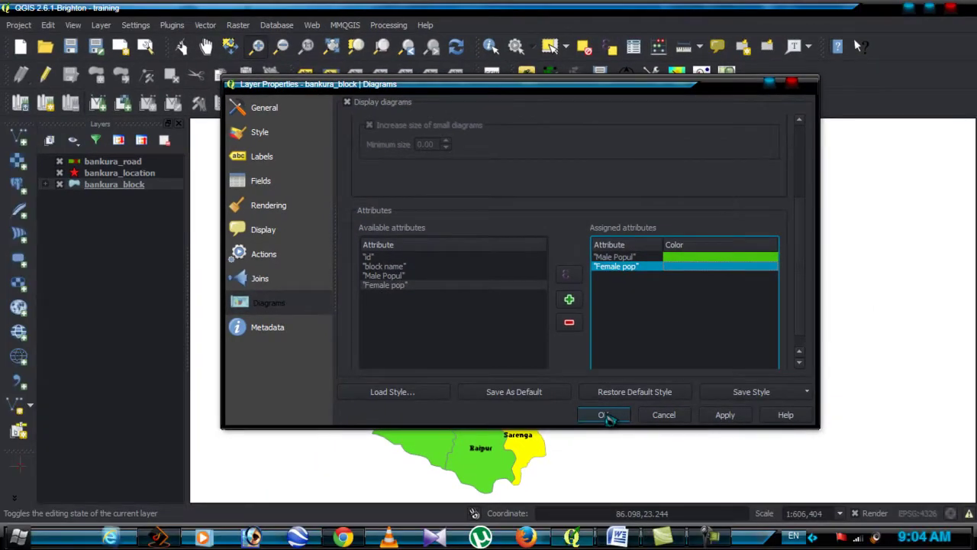
# Zoom to the full Bankura extent and set the pie charts' fixed size to 10 mm.
pyautogui.click(602, 415)
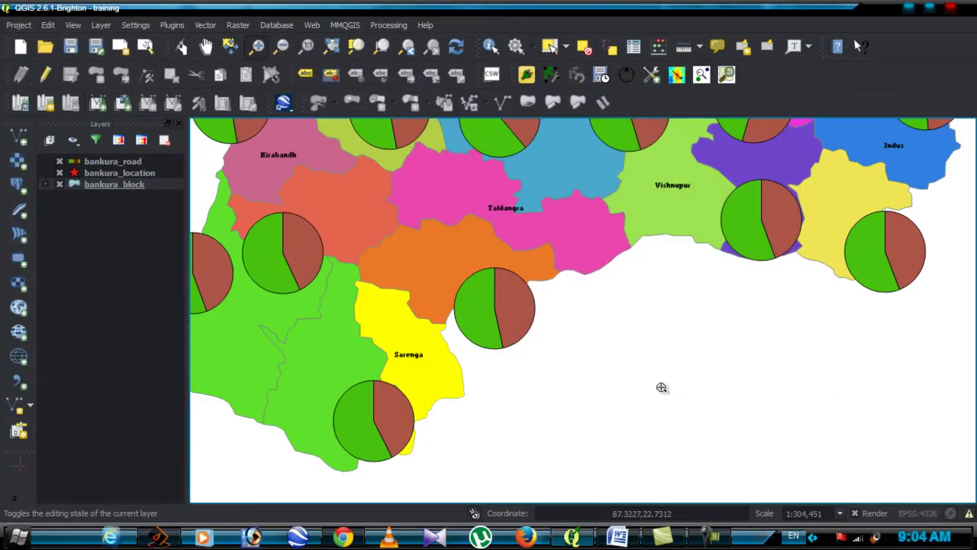
pyautogui.click(331, 46)
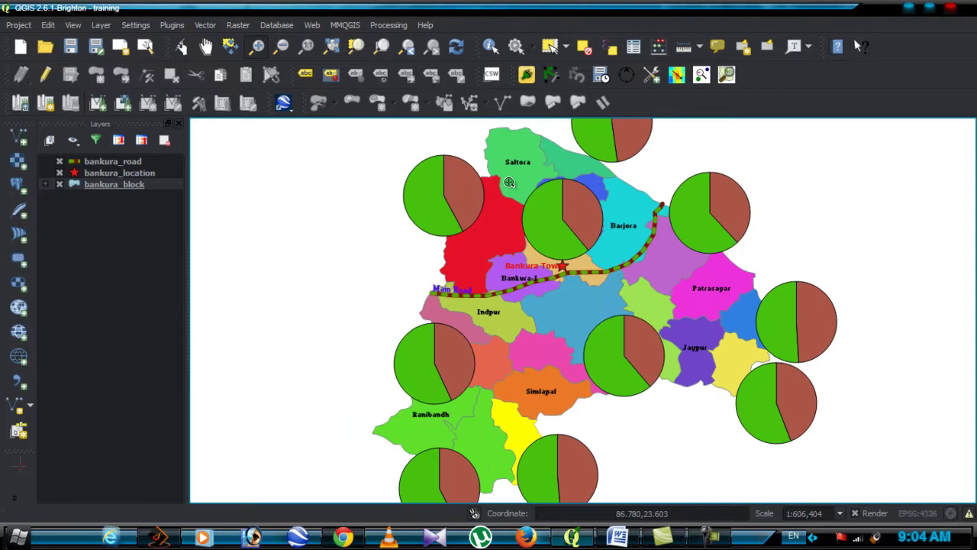
pyautogui.rightClick(108, 188)
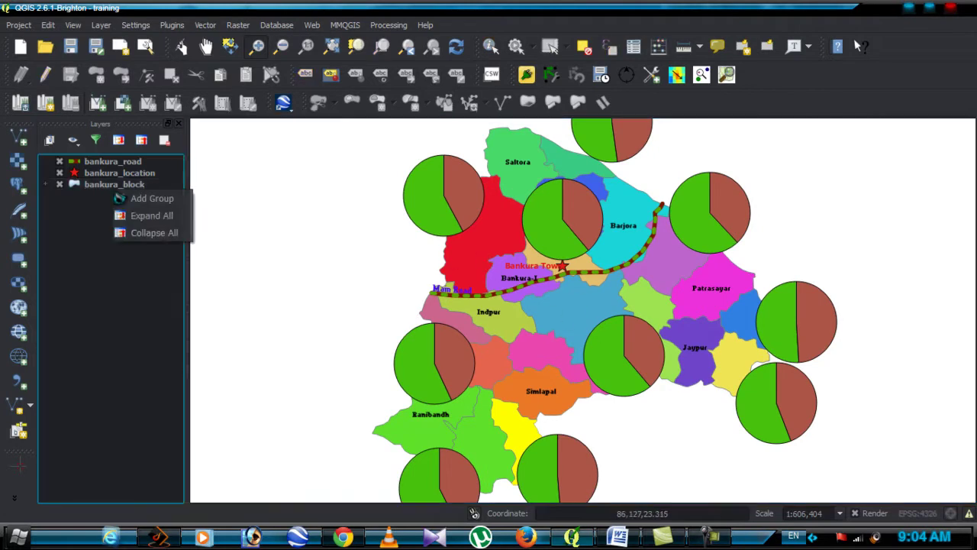
pyautogui.rightClick(112, 184)
pyautogui.click(157, 407)
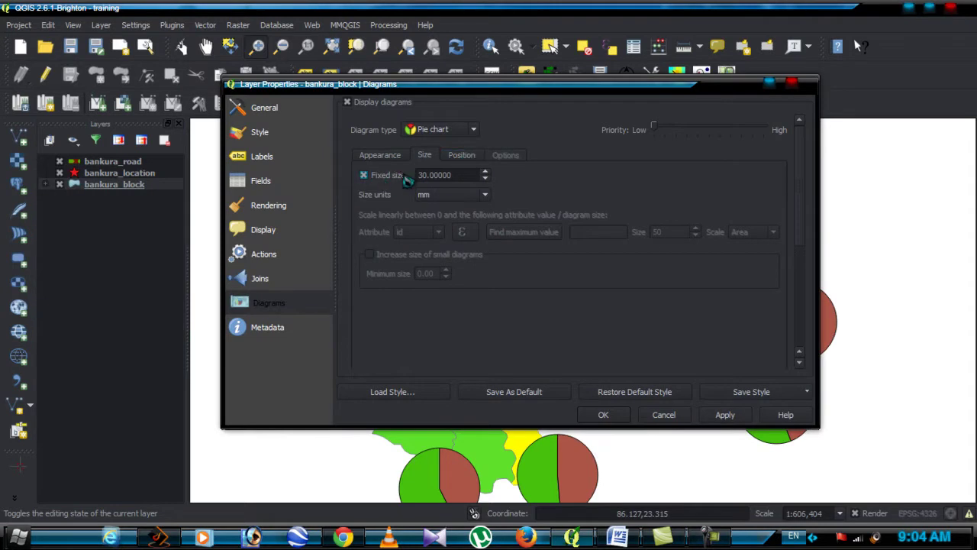
pyautogui.moveTo(450, 176); pyautogui.dragTo(406, 181)
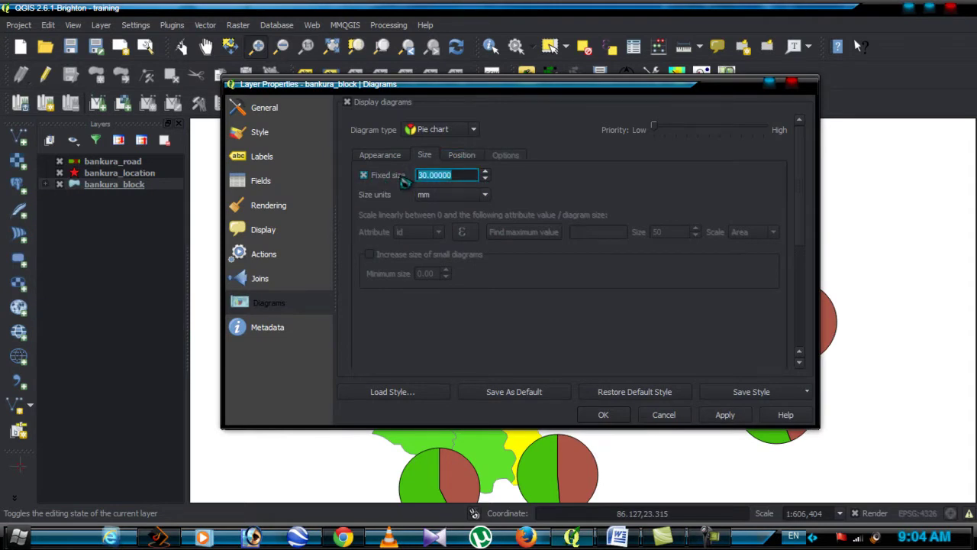
pyautogui.write('10')
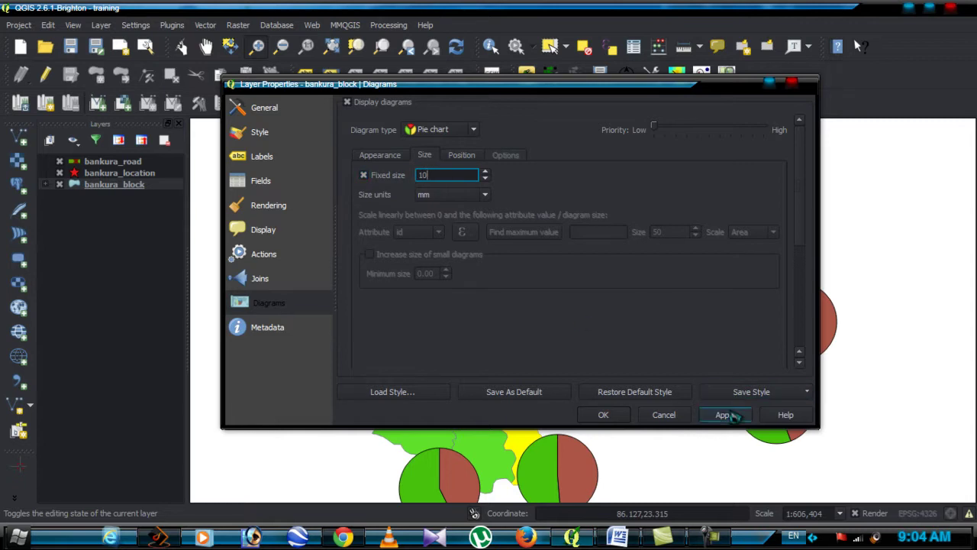
pyautogui.click(724, 415)
pyautogui.moveTo(623, 85)
pyautogui.mouseDown()
pyautogui.moveTo(849, 233)
pyautogui.moveTo(532, 100)
pyautogui.moveTo(405, 71)
pyautogui.moveTo(617, 80)
pyautogui.mouseUp()
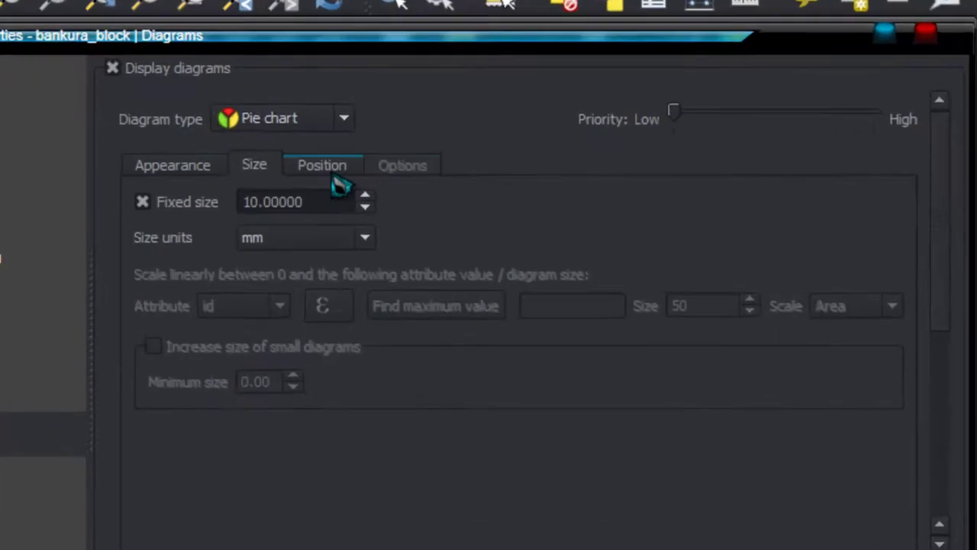
# Set the diagram placement to Over Point and close Layer Properties.
pyautogui.click(313, 168)
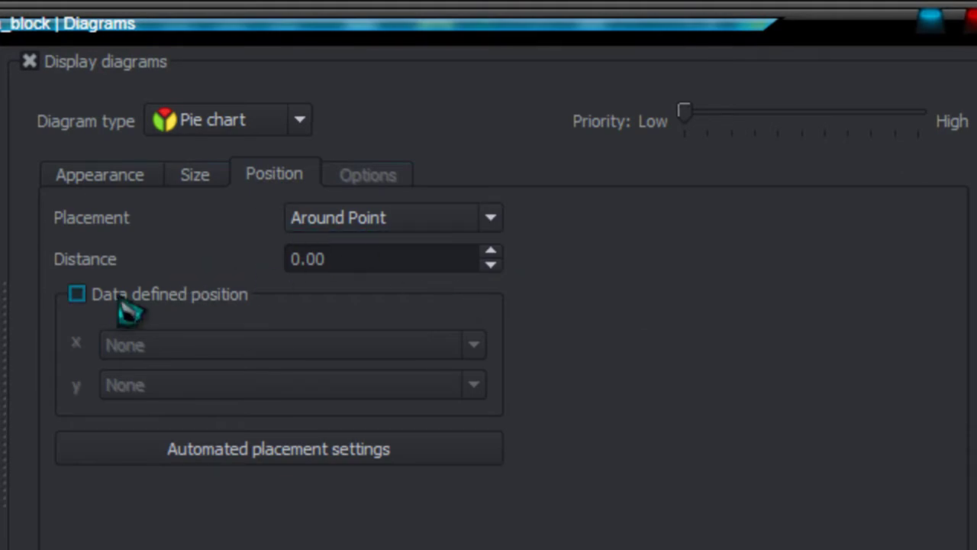
pyautogui.click(376, 223)
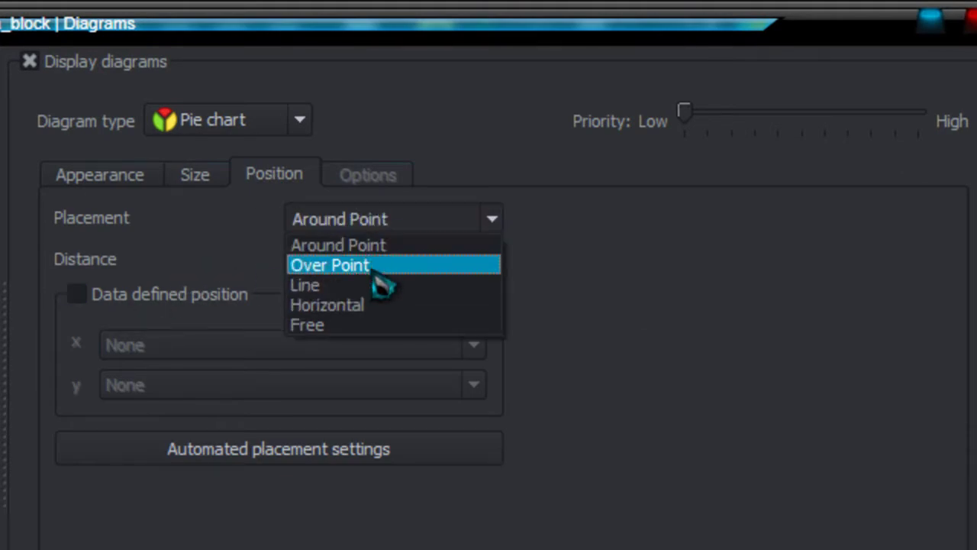
pyautogui.click(363, 269)
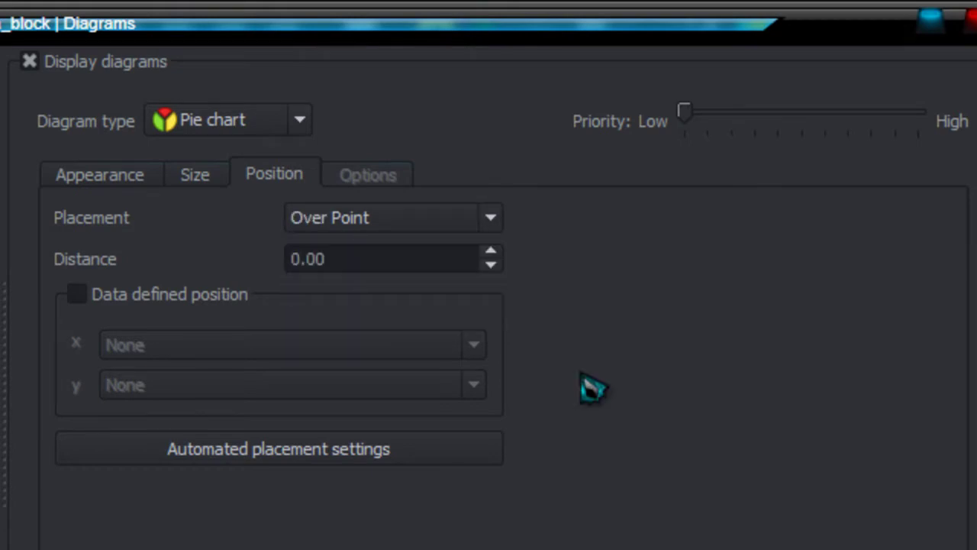
pyautogui.click(92, 174)
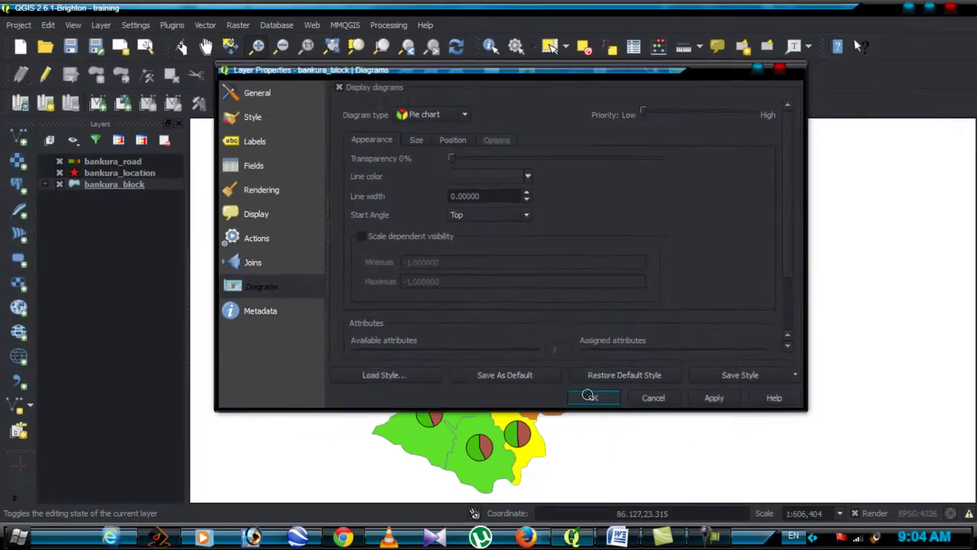
pyautogui.click(593, 393)
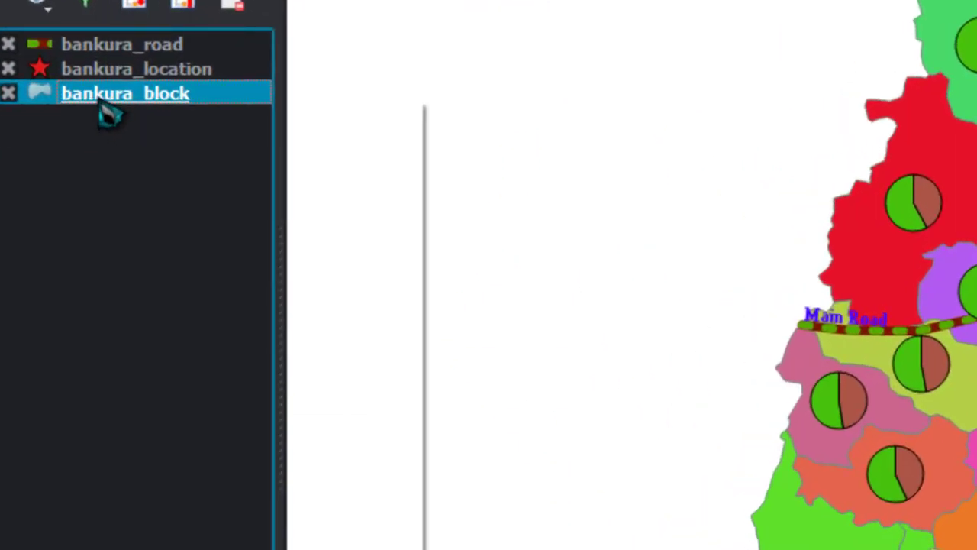
# Enable data-defined diagram position using Male Popul for x and Female pop for y.
pyautogui.rightClick(109, 113)
pyautogui.click(229, 548)
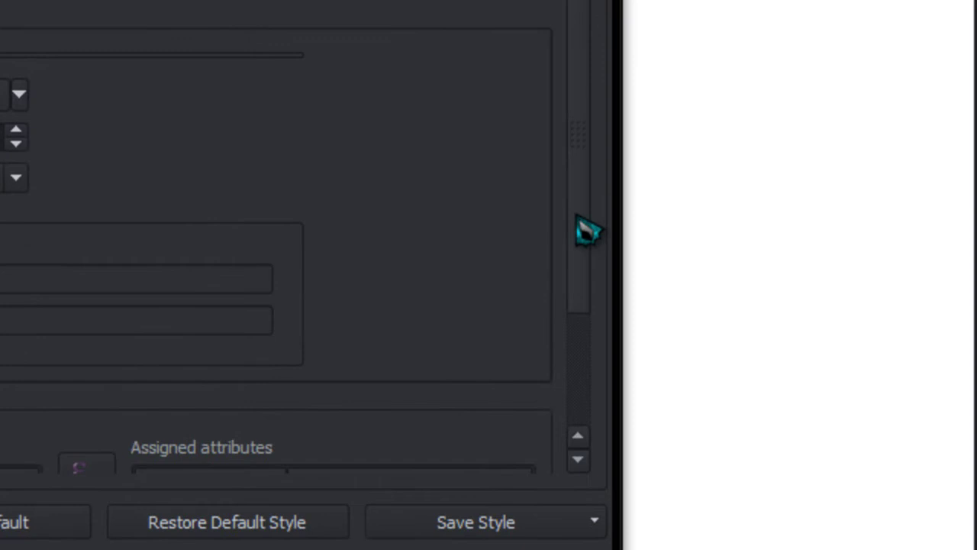
pyautogui.moveTo(586, 229); pyautogui.dragTo(582, 163)
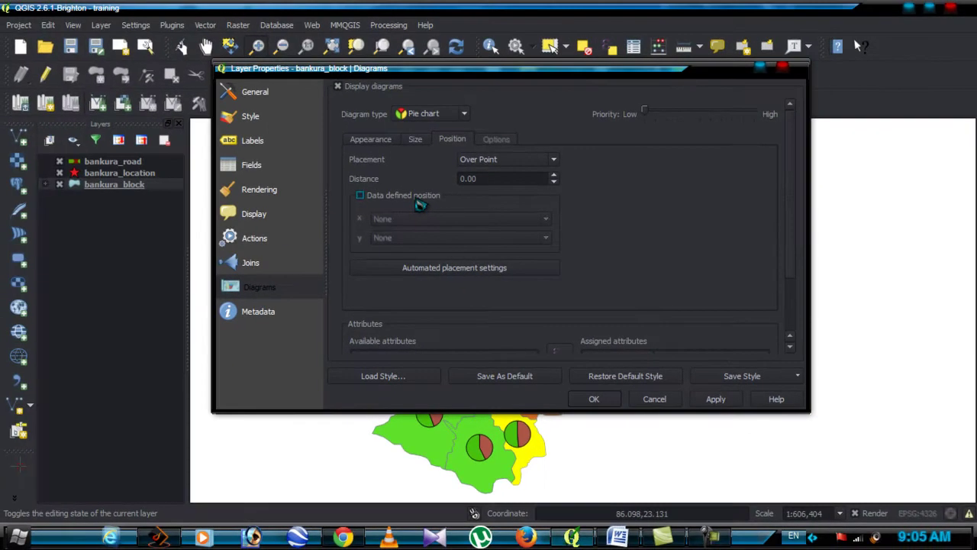
pyautogui.click(418, 196)
pyautogui.click(438, 221)
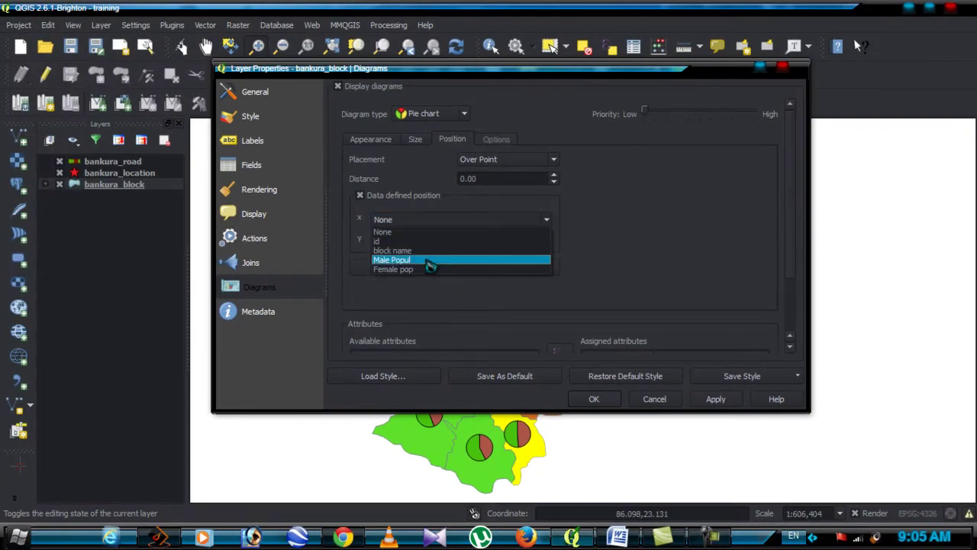
pyautogui.click(429, 264)
pyautogui.click(426, 239)
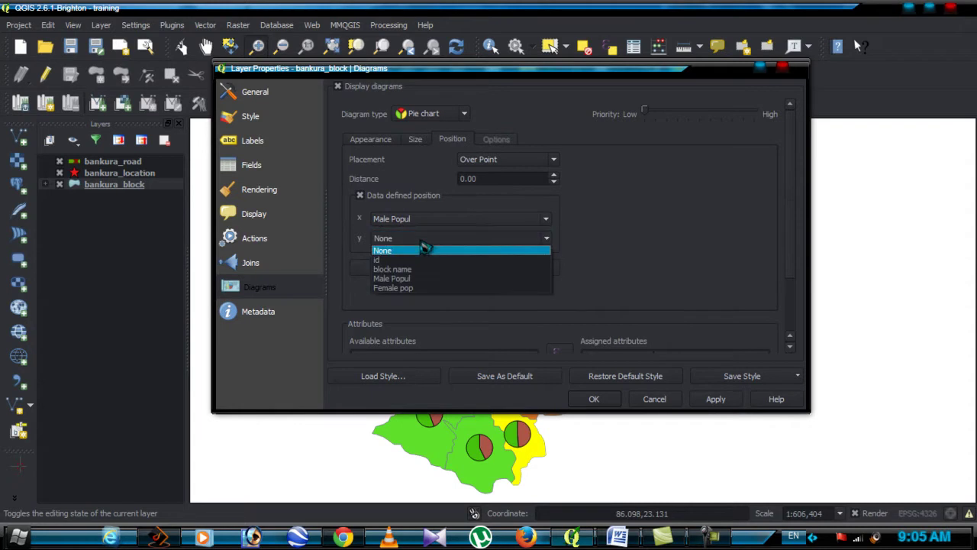
pyautogui.click(404, 288)
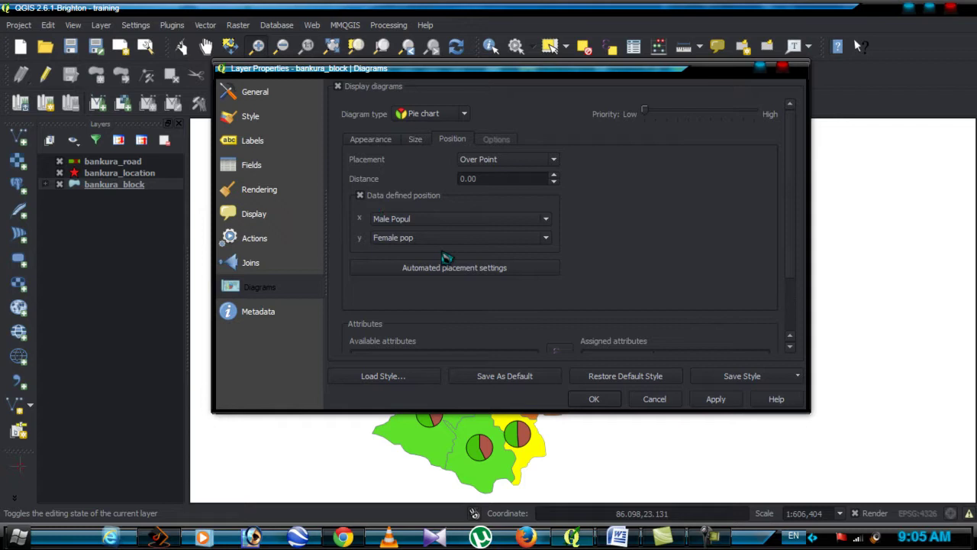
pyautogui.click(713, 399)
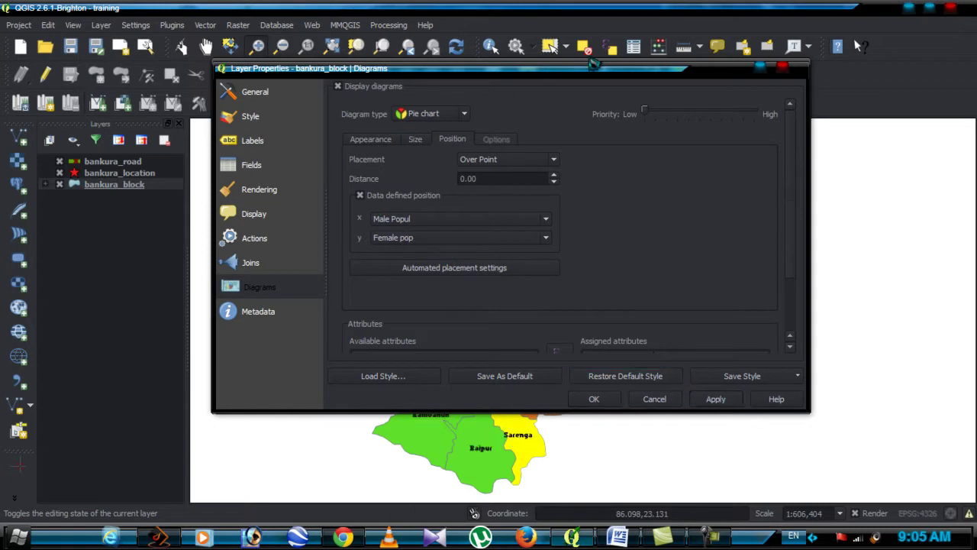
pyautogui.moveTo(594, 64); pyautogui.dragTo(641, 102)
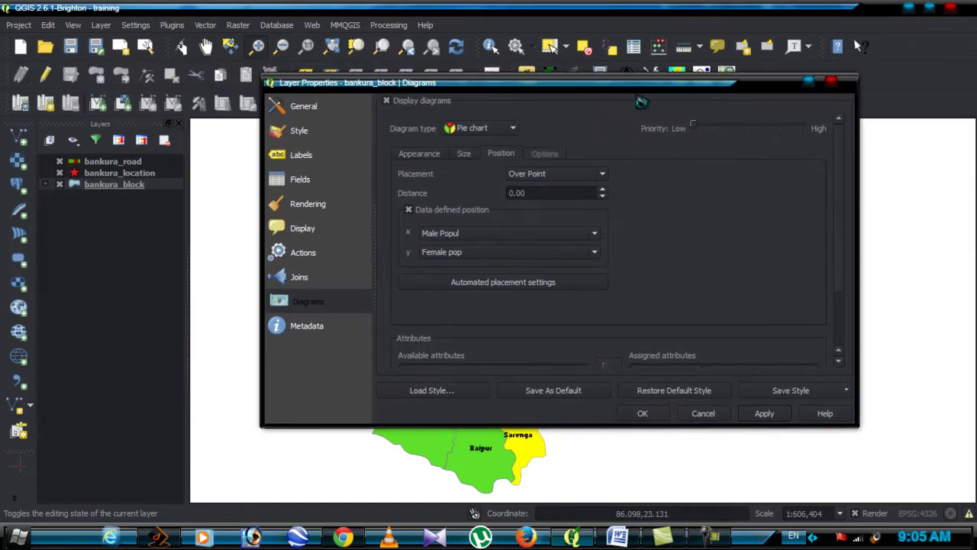
# Switch off data-defined position so pie charts reappear, then close the properties.
pyautogui.click(492, 286)
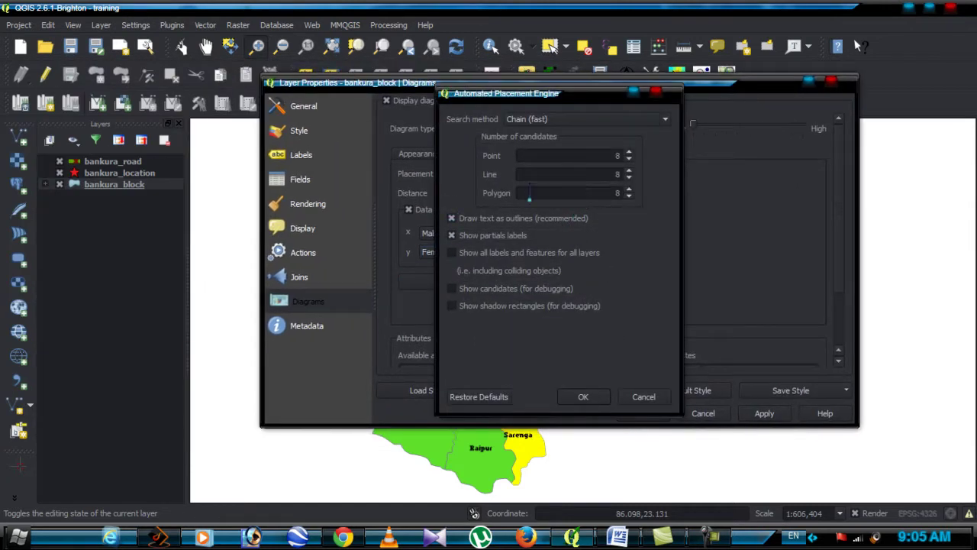
pyautogui.click(655, 93)
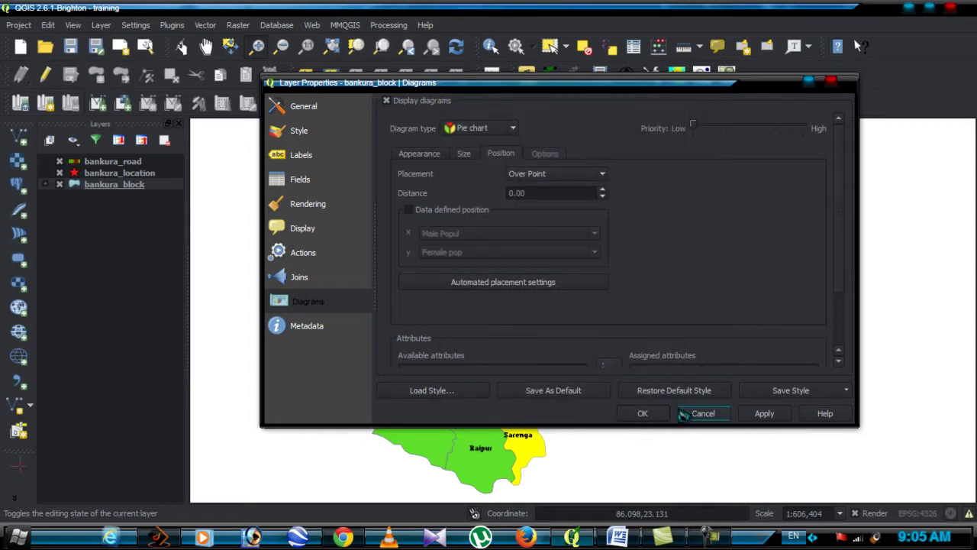
pyautogui.click(762, 414)
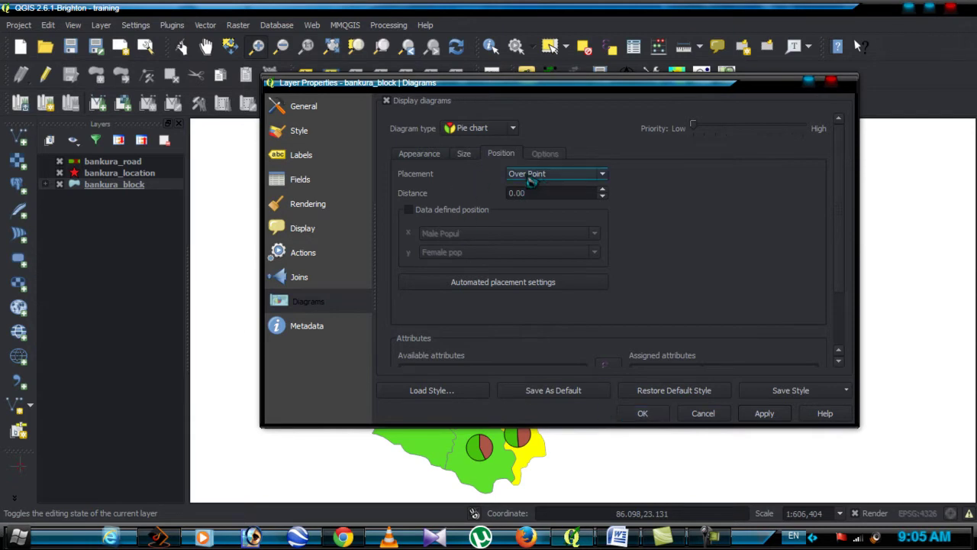
pyautogui.click(642, 413)
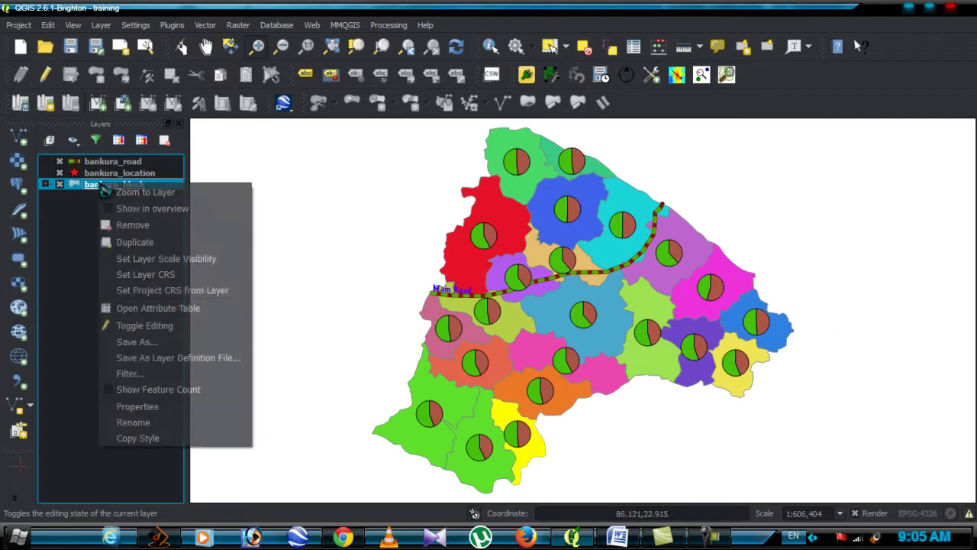
# Change the block diagram type to Histogram and show its Appearance attributes.
pyautogui.click(138, 406)
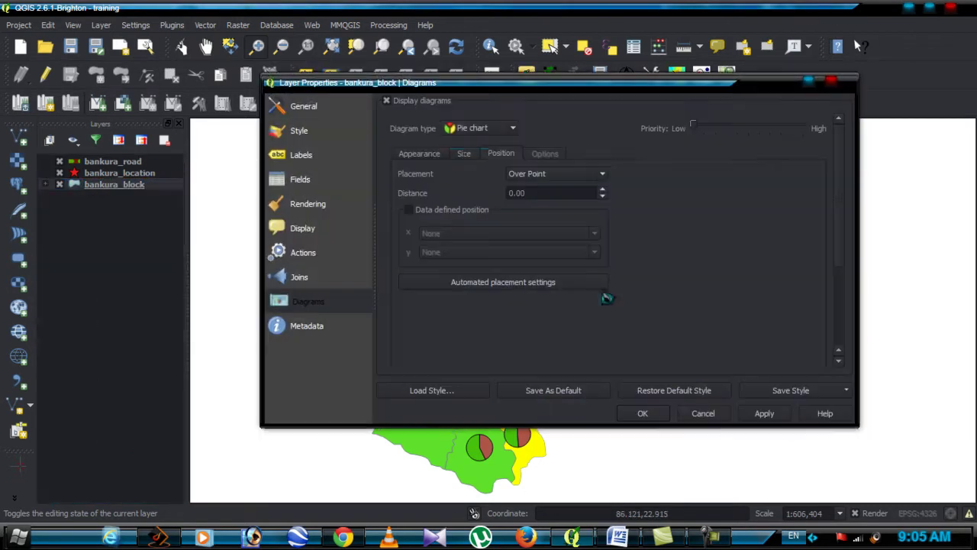
pyautogui.click(512, 131)
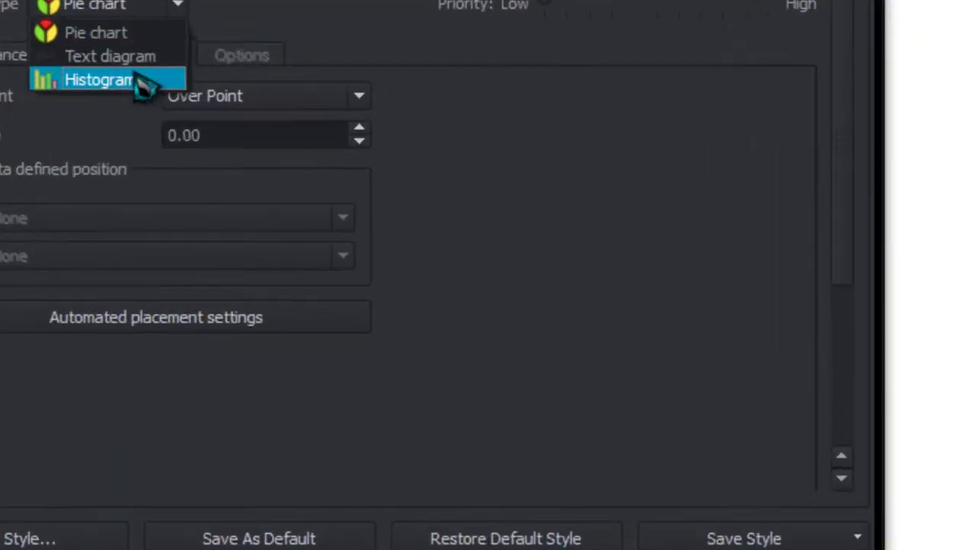
pyautogui.click(477, 166)
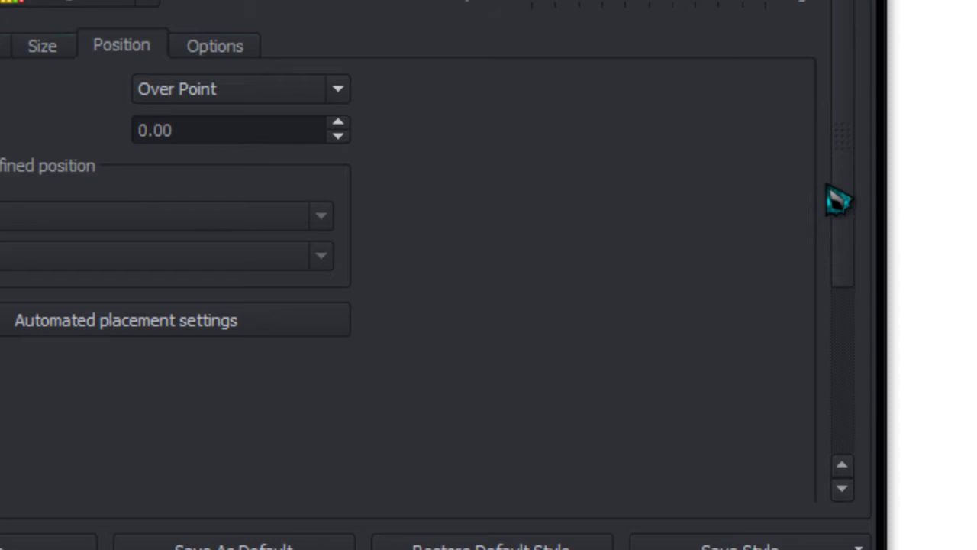
pyautogui.scroll(-1, 846, 191)
pyautogui.moveTo(845, 191)
pyautogui.mouseDown()
pyautogui.moveTo(862, 279)
pyautogui.moveTo(846, 190)
pyautogui.mouseUp()
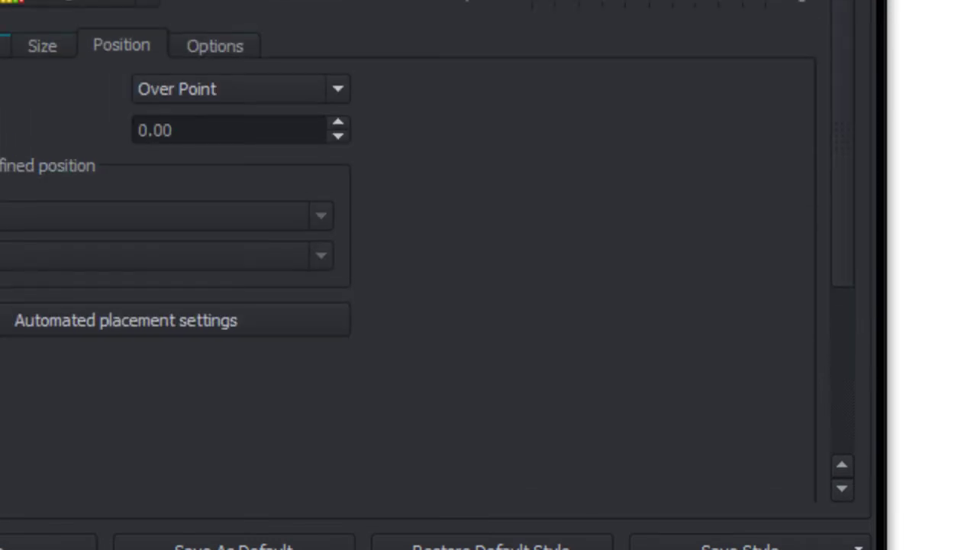
pyautogui.click(4, 46)
pyautogui.moveTo(846, 122); pyautogui.dragTo(881, 345)
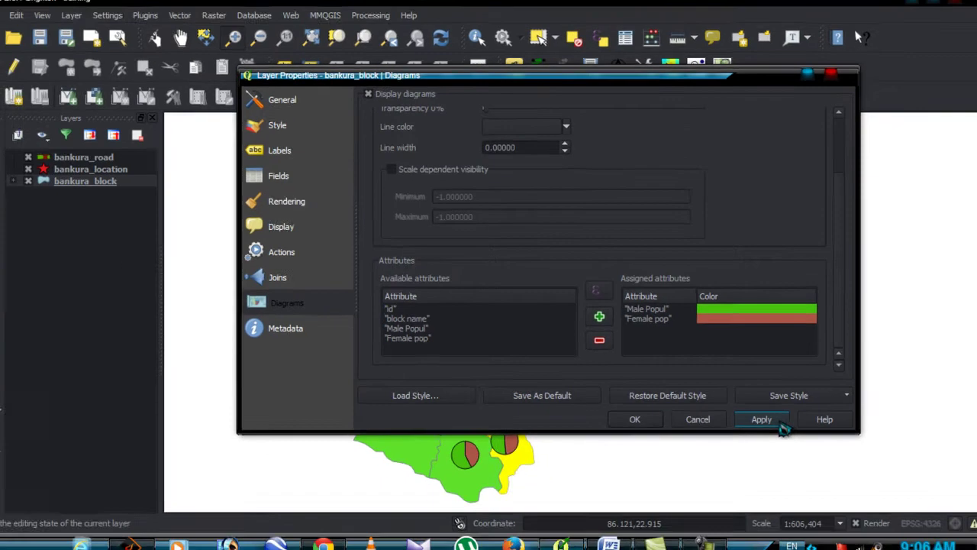
# Apply the histogram diagrams and check the bars on the map.
pyautogui.click(729, 543)
pyautogui.moveTo(693, 100); pyautogui.dragTo(847, 193)
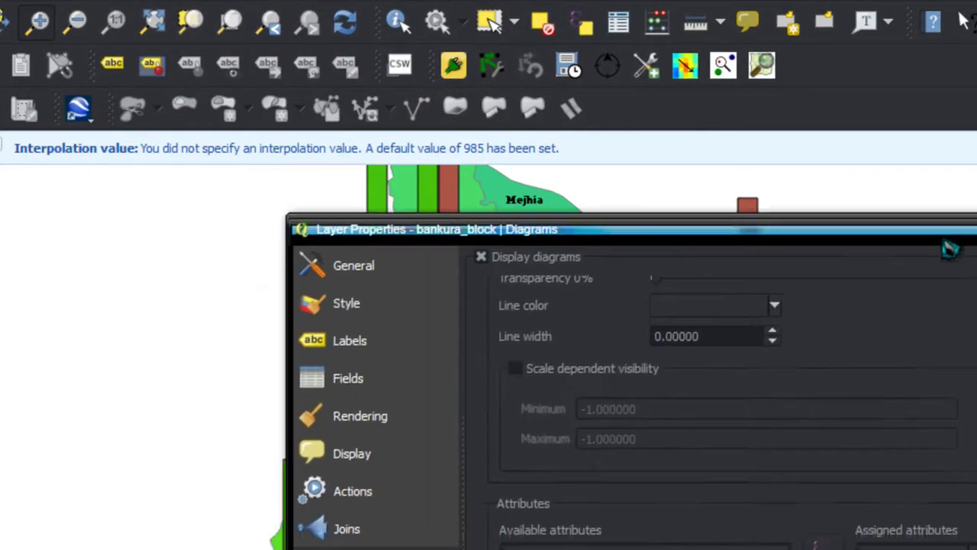
pyautogui.moveTo(949, 248); pyautogui.dragTo(690, 33)
pyautogui.scroll(5, 433, 162)
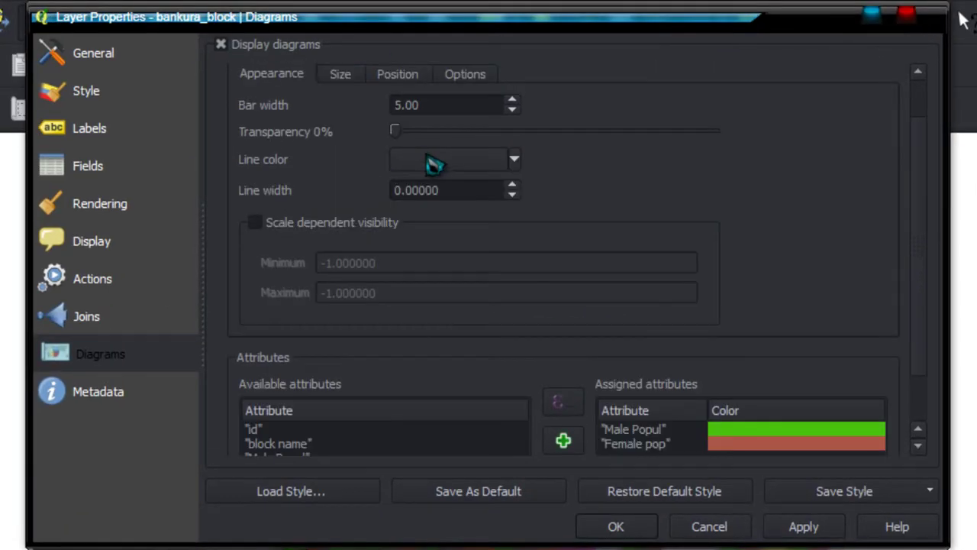
# Scale the bars so a maximum value of 2000 equals a 30 mm size.
pyautogui.click(340, 126)
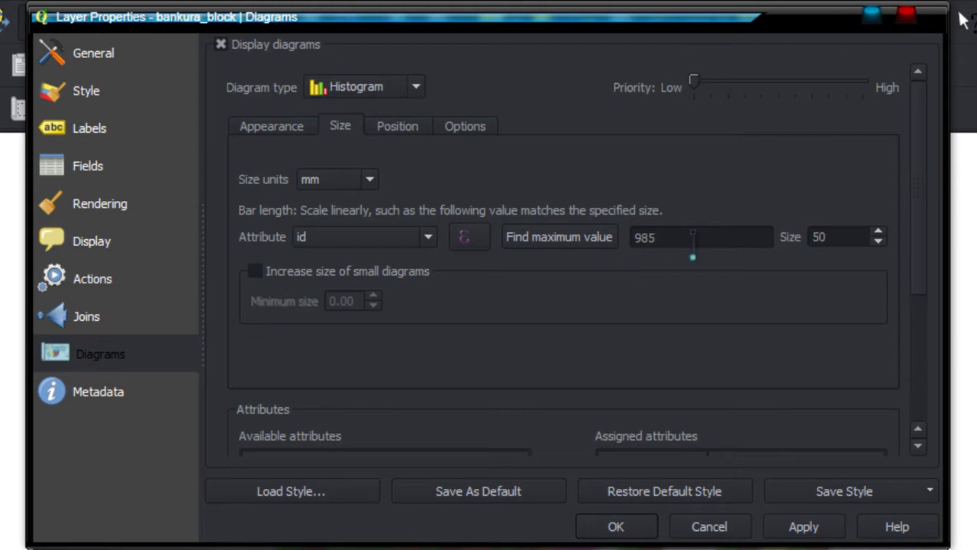
pyautogui.doubleClick(675, 238)
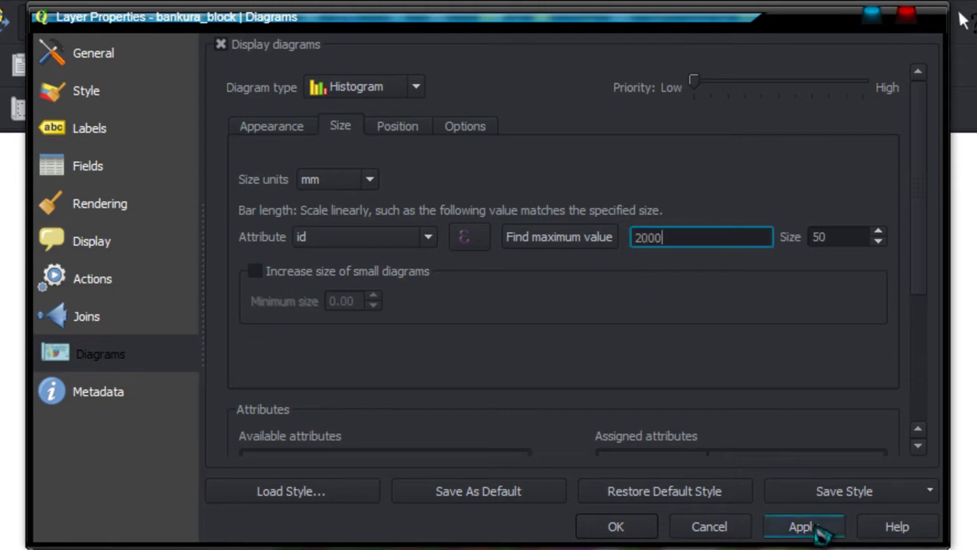
pyautogui.click(810, 527)
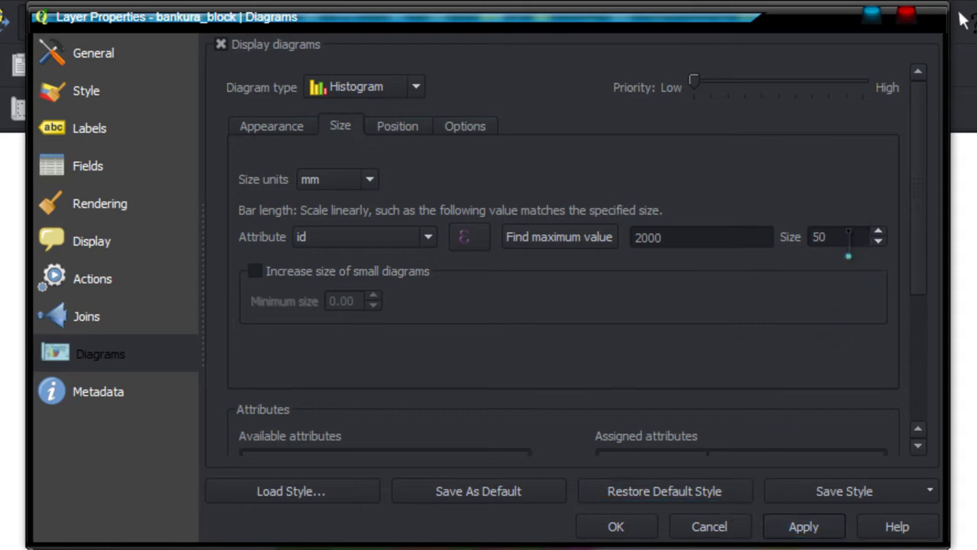
pyautogui.doubleClick(810, 238)
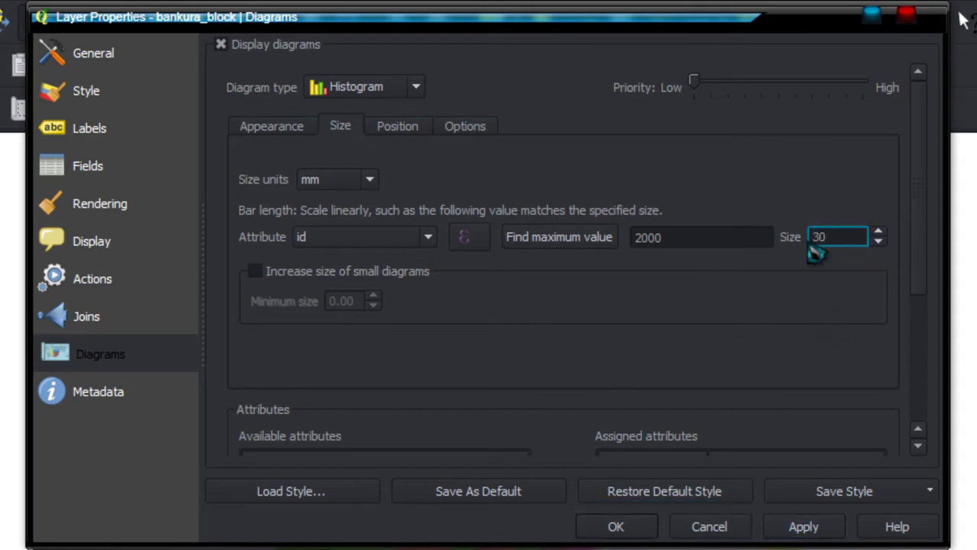
pyautogui.write('30')
pyautogui.click(803, 525)
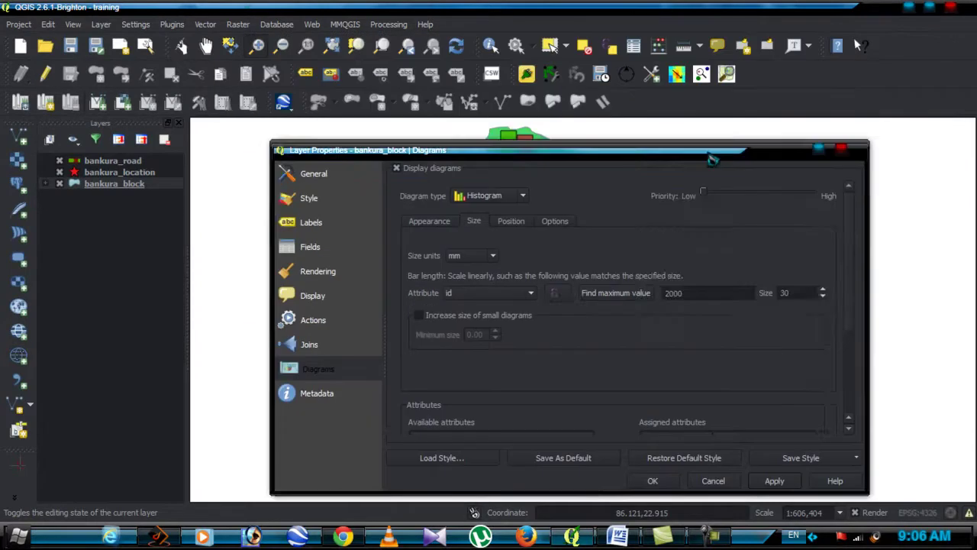
pyautogui.moveTo(710, 158); pyautogui.dragTo(602, 98)
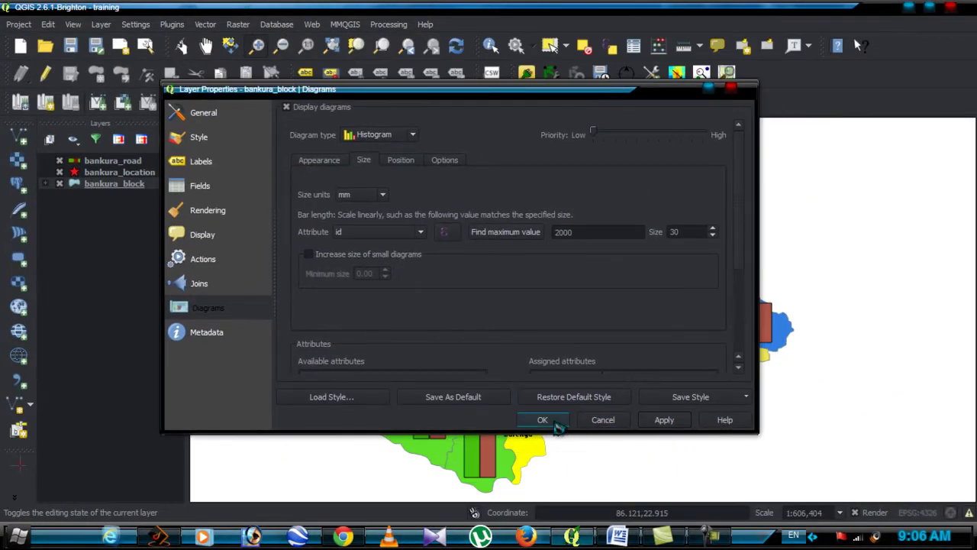
# Preview Bar Orientation Down, Right and Left, then set it to Up.
pyautogui.click(321, 161)
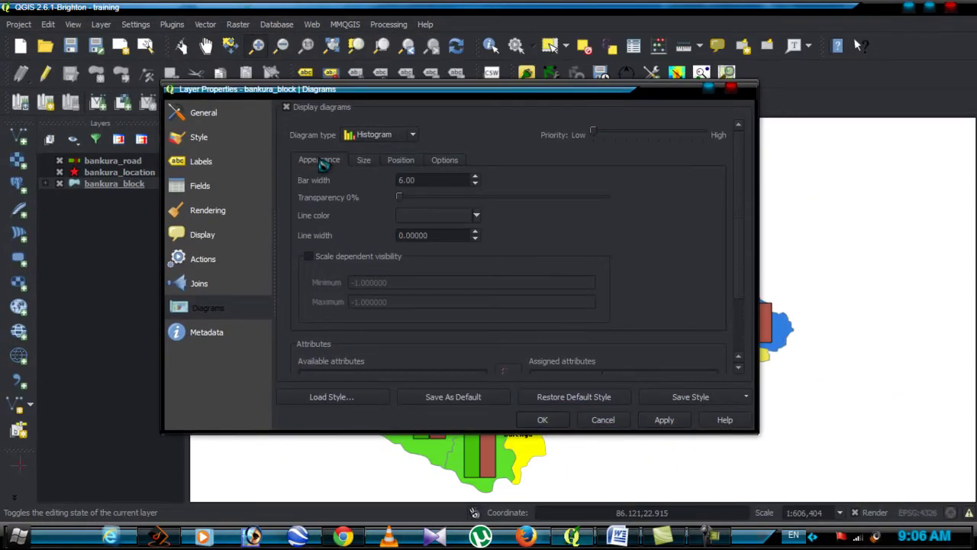
pyautogui.click(447, 160)
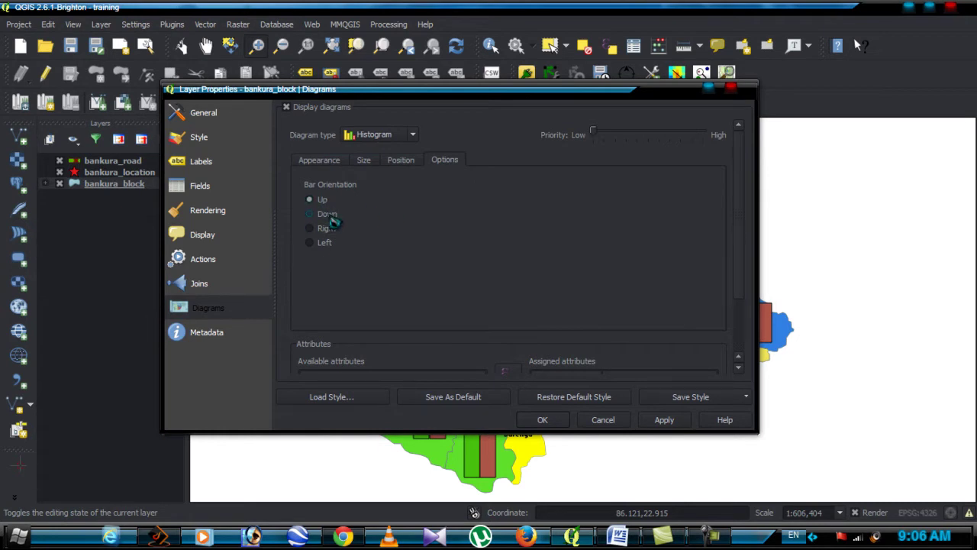
pyautogui.click(666, 420)
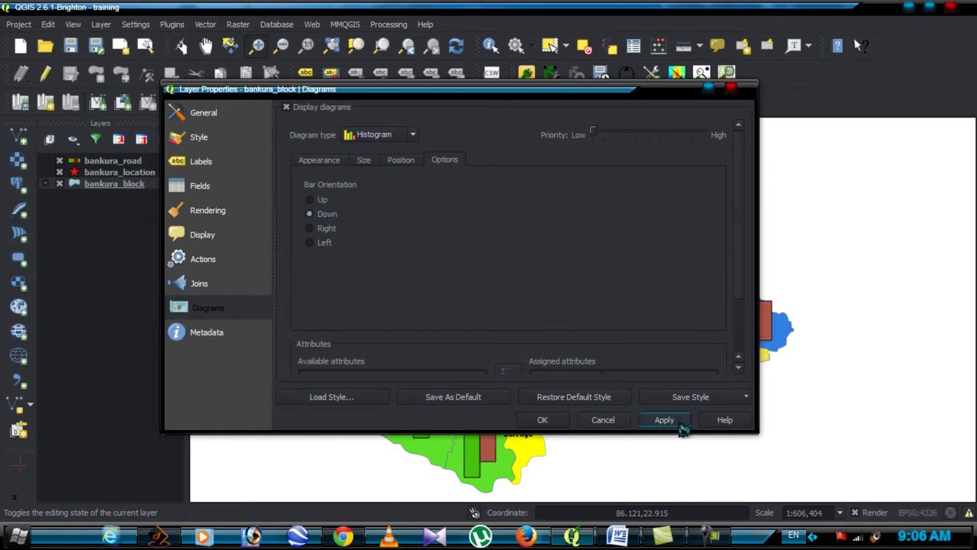
pyautogui.moveTo(573, 97); pyautogui.dragTo(620, 104)
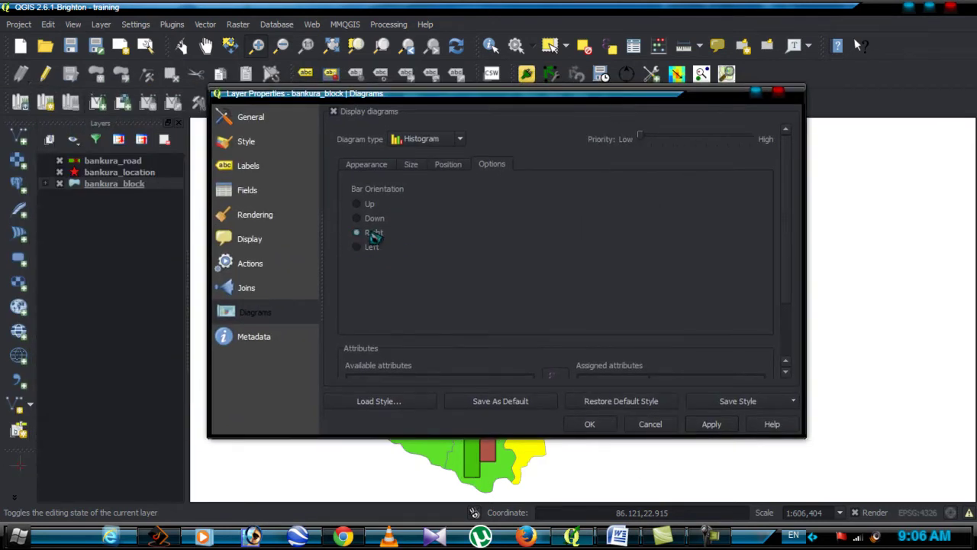
pyautogui.click(711, 423)
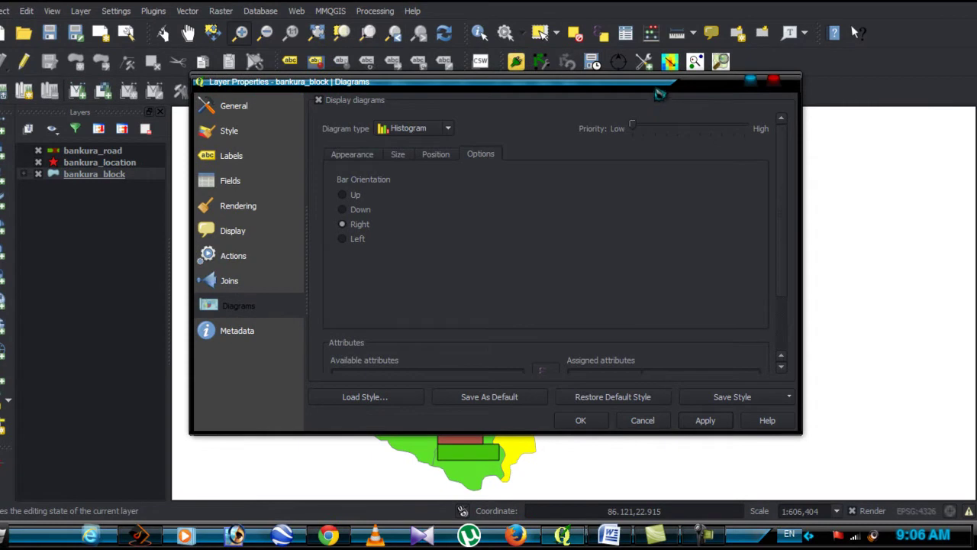
pyautogui.moveTo(660, 93); pyautogui.dragTo(510, 112)
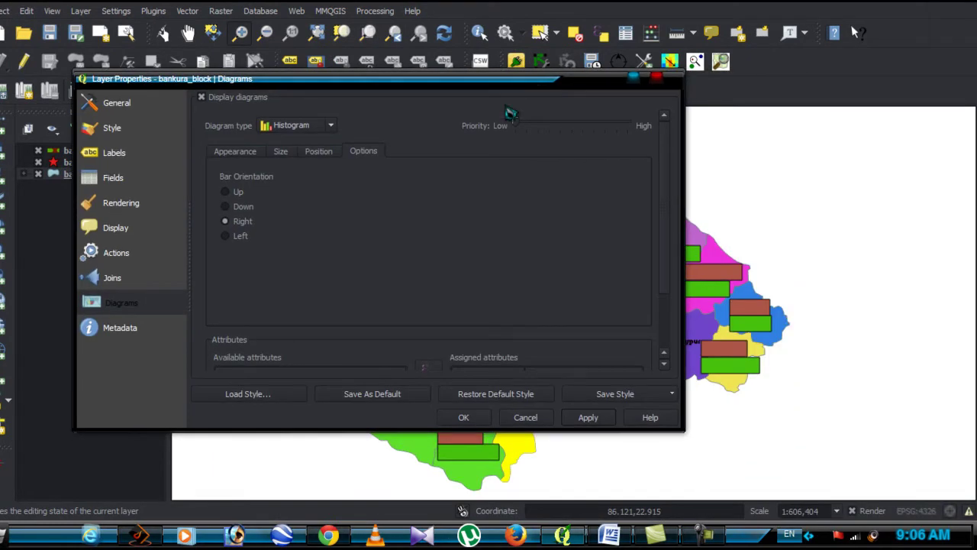
pyautogui.click(586, 416)
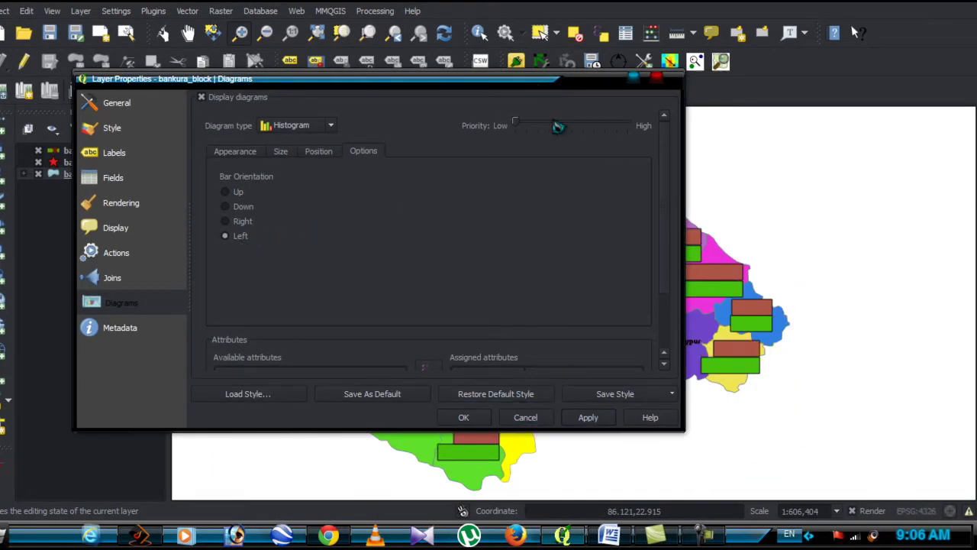
pyautogui.moveTo(553, 83); pyautogui.dragTo(694, 64)
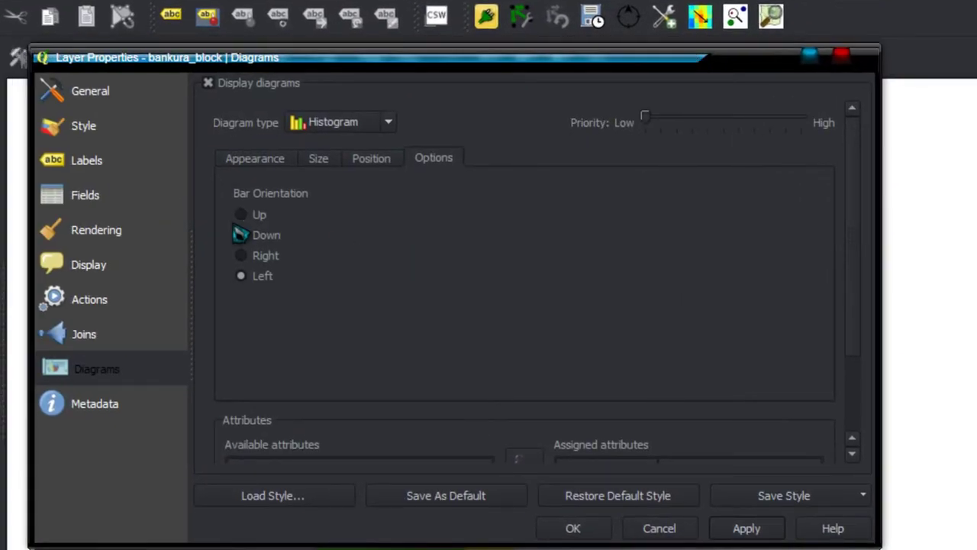
pyautogui.click(242, 213)
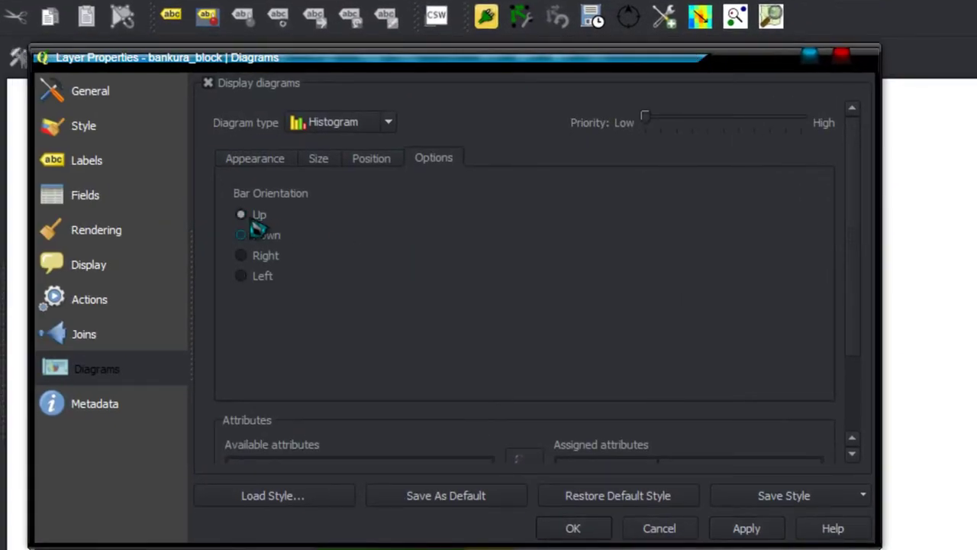
pyautogui.click(742, 529)
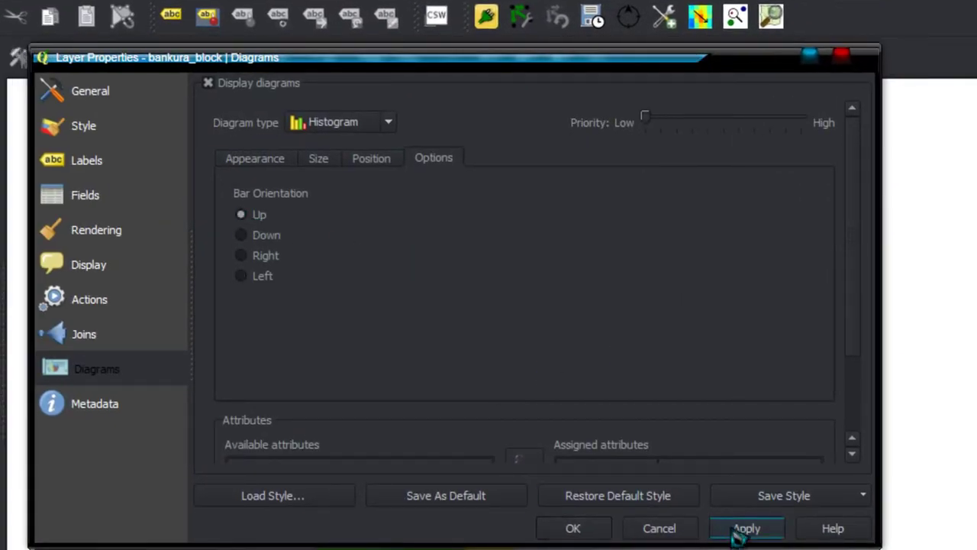
# Recolour the Male Popul bars magenta (#c20576) and the Female pop bars yellow-green.
pyautogui.click(259, 160)
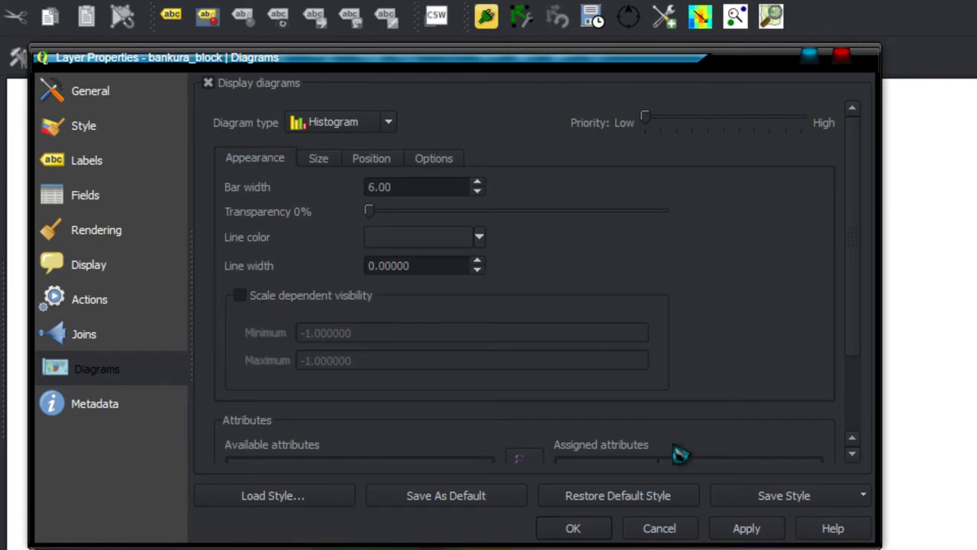
pyautogui.moveTo(858, 259); pyautogui.dragTo(862, 375)
pyautogui.doubleClick(763, 381)
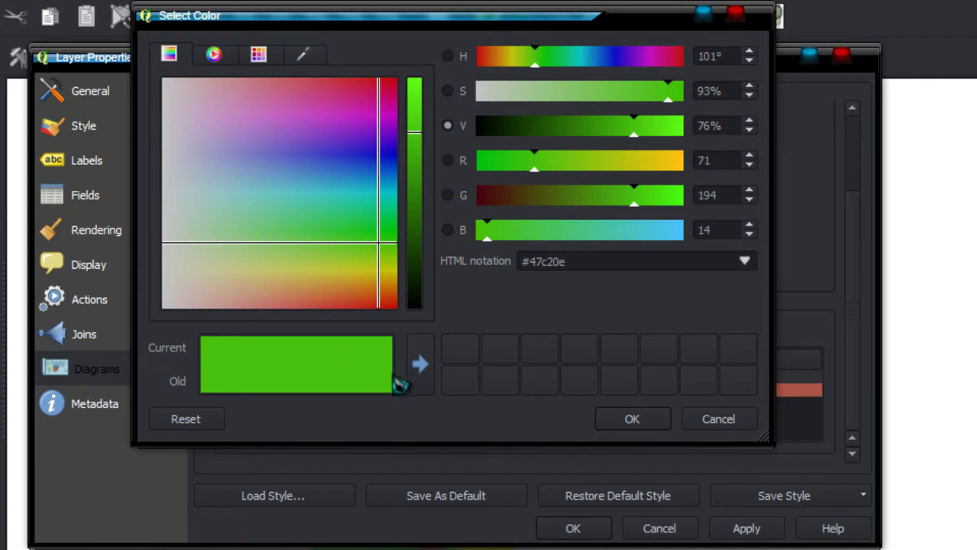
pyautogui.click(422, 368)
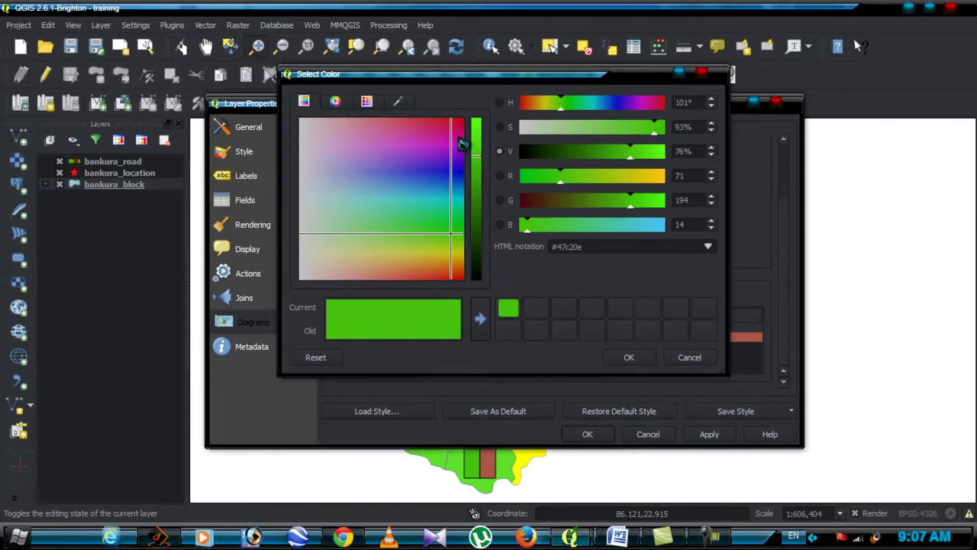
pyautogui.click(460, 133)
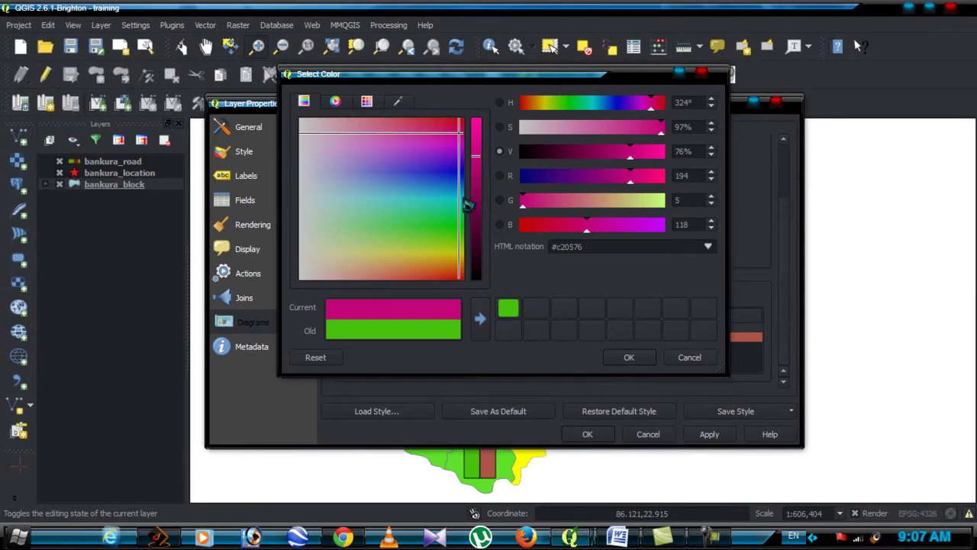
pyautogui.click(628, 358)
pyautogui.doubleClick(685, 343)
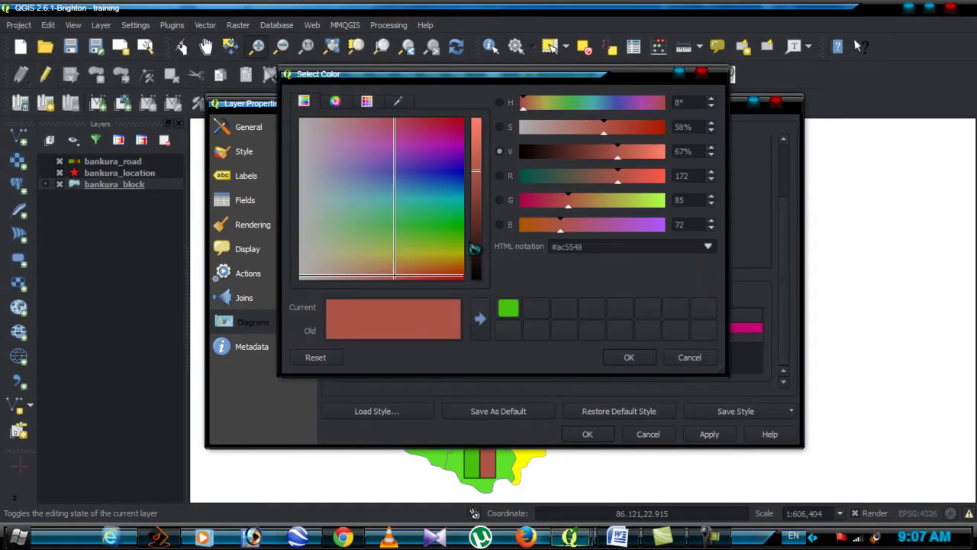
pyautogui.click(443, 257)
pyautogui.click(628, 357)
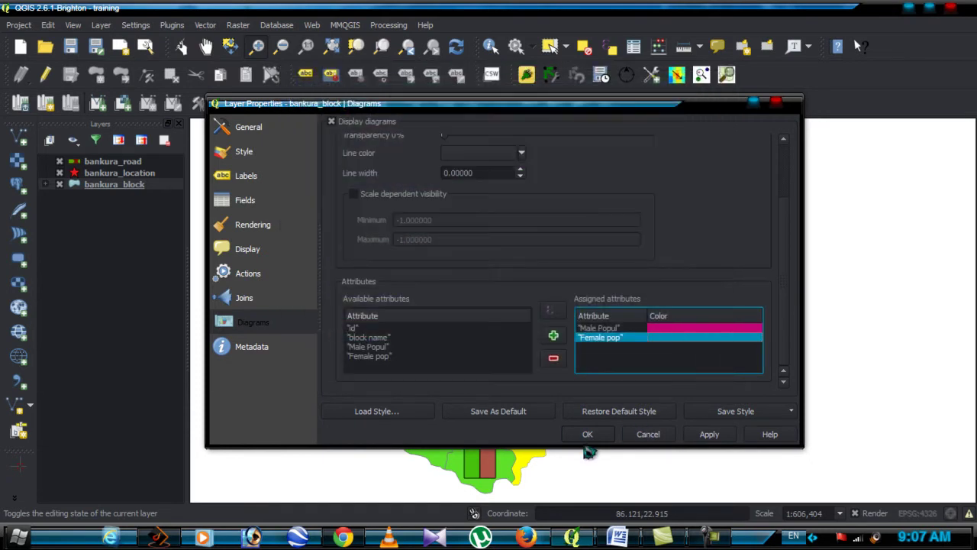
# Apply the new bar colours to the map and reopen the bankura_block layer's diagram properties.
pyautogui.click(587, 434)
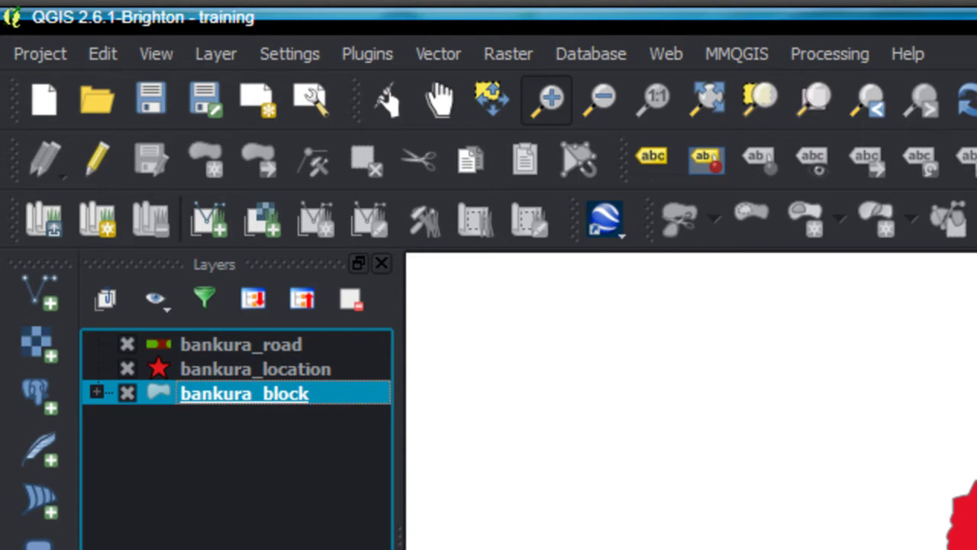
pyautogui.rightClick(223, 399)
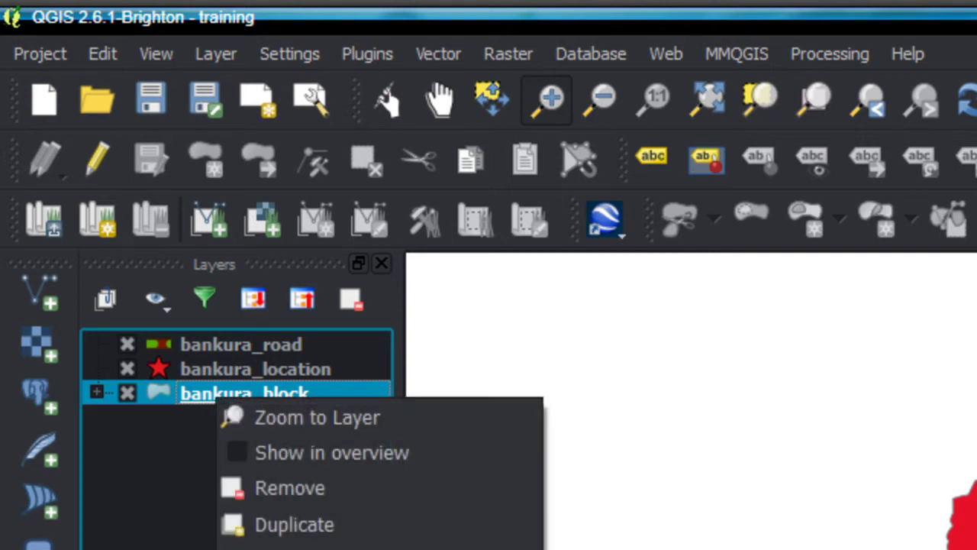
pyautogui.click(290, 549)
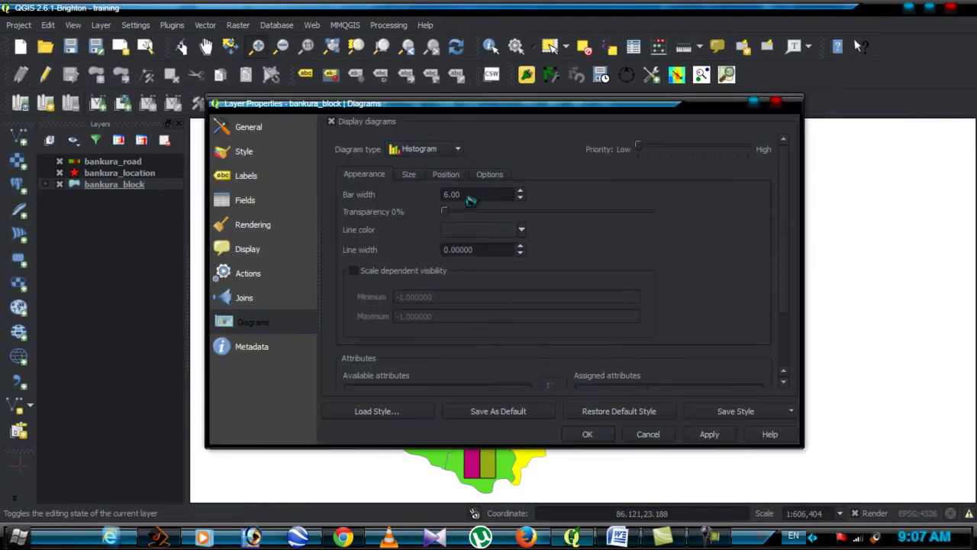
# Switch the bankura_block diagram type to Text diagram and apply it to the map.
pyautogui.click(442, 150)
pyautogui.click(432, 169)
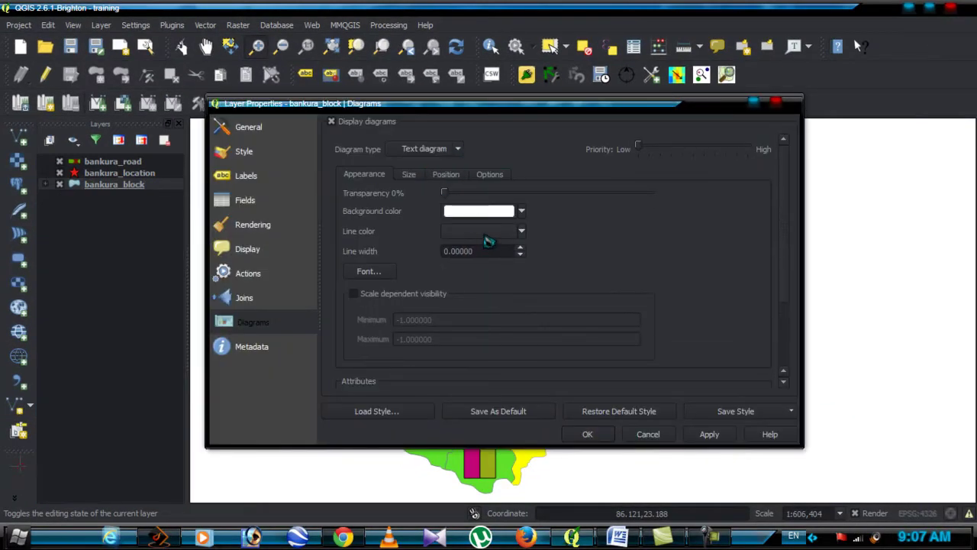
pyautogui.click(709, 434)
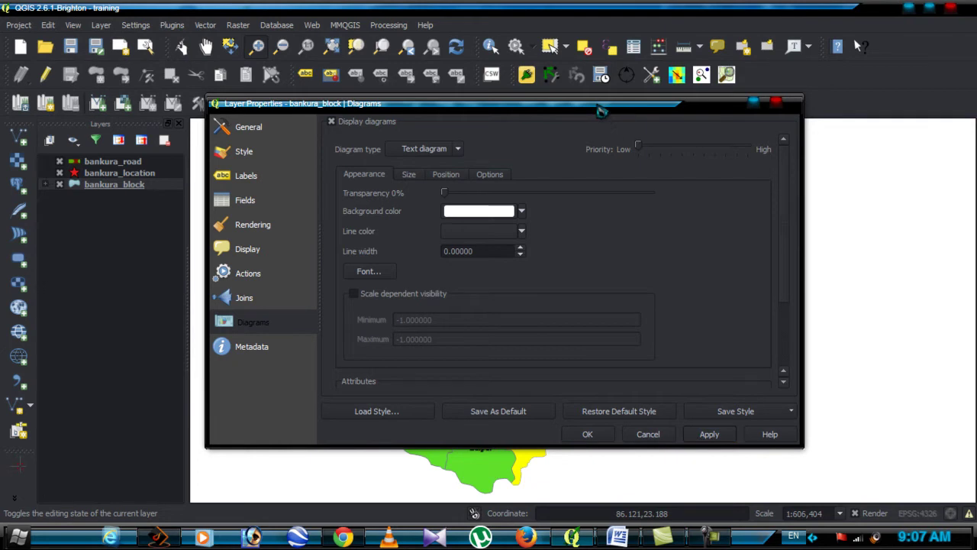
pyautogui.moveTo(602, 112); pyautogui.dragTo(454, 125)
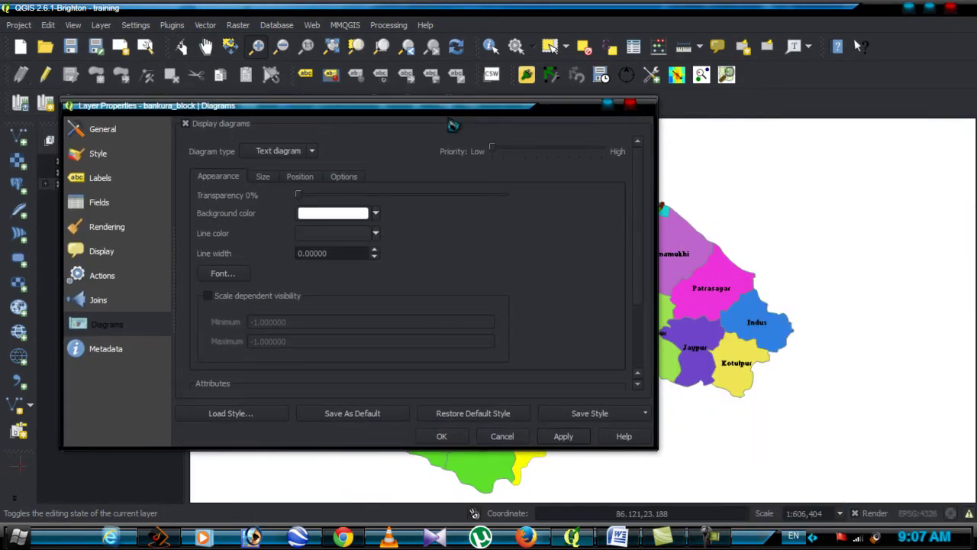
pyautogui.scroll(-3, 638, 211)
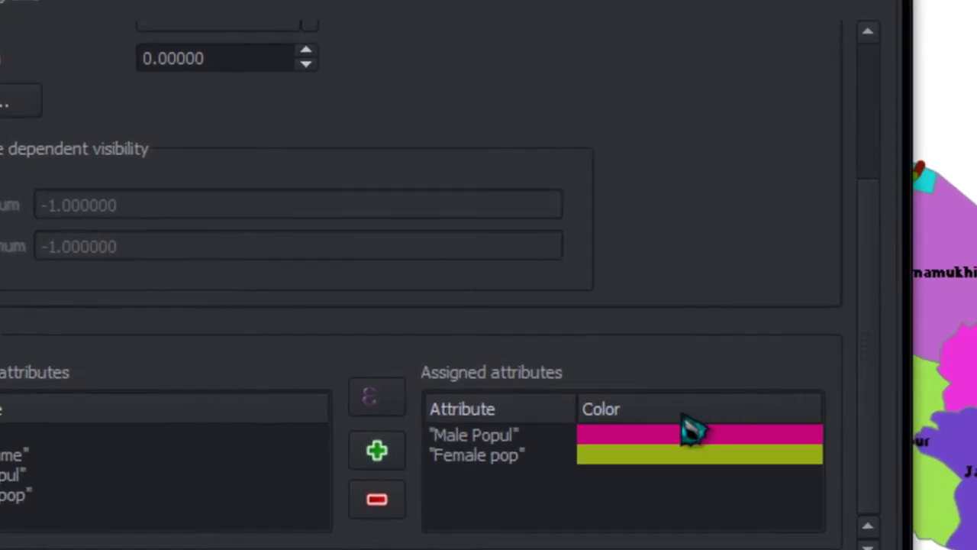
pyautogui.scroll(3, 725, 237)
# Give the text diagrams a fixed size and apply the settings.
pyautogui.click(145, 110)
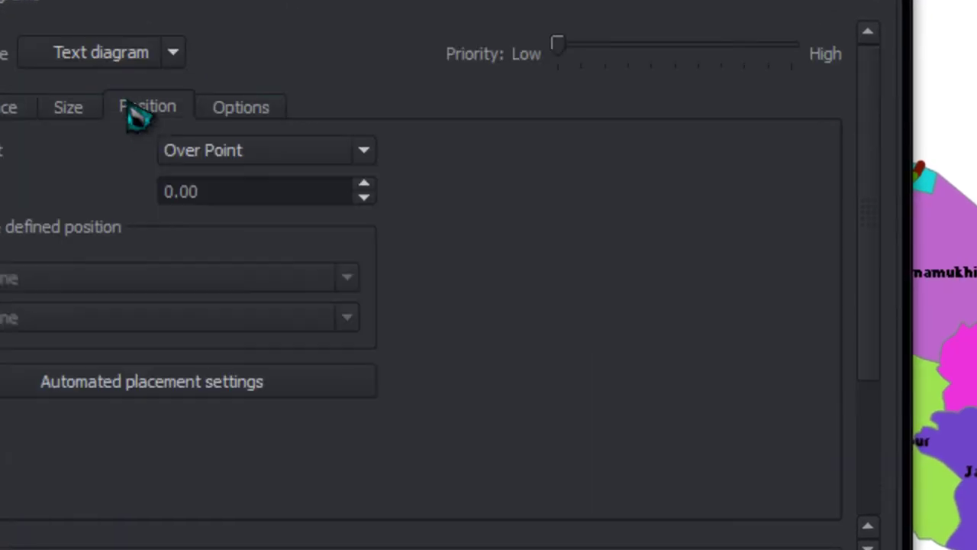
pyautogui.click(70, 109)
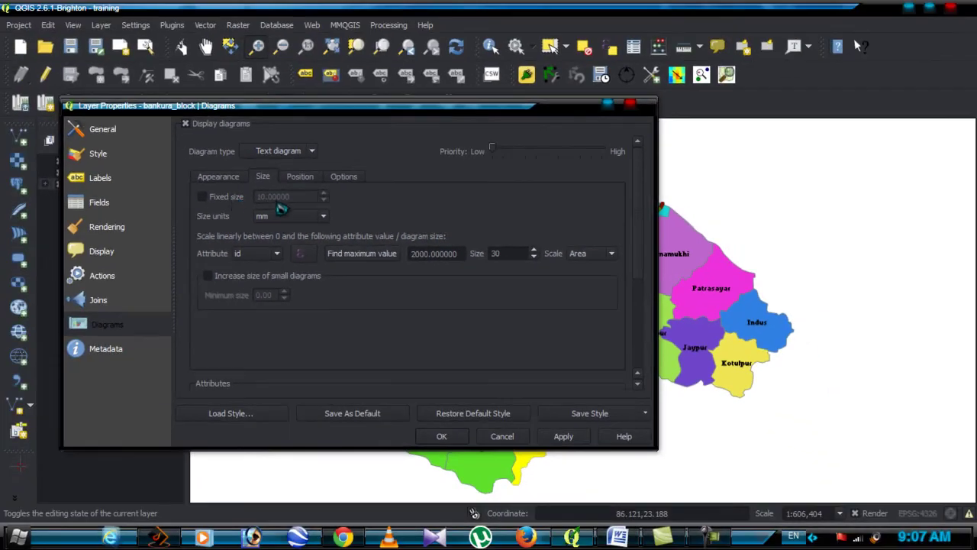
pyautogui.click(229, 196)
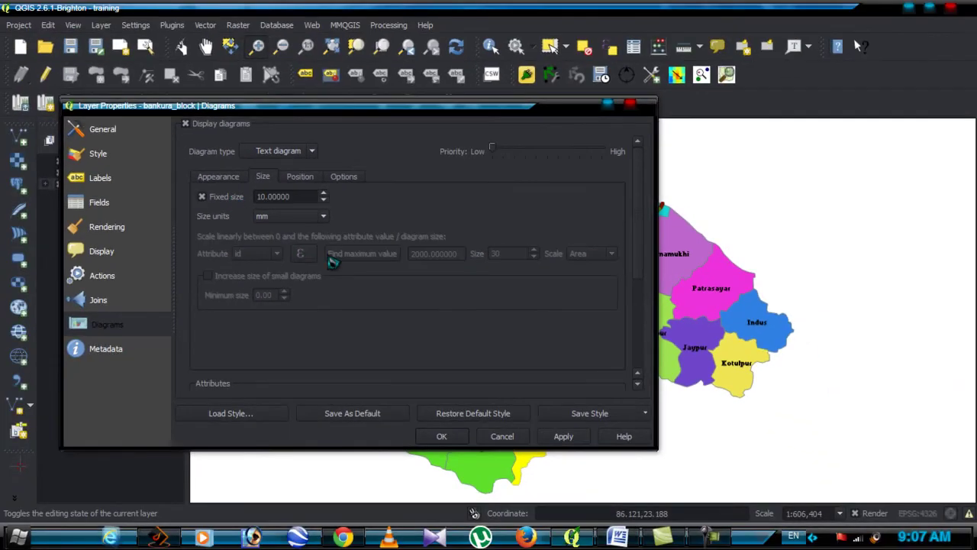
pyautogui.click(563, 436)
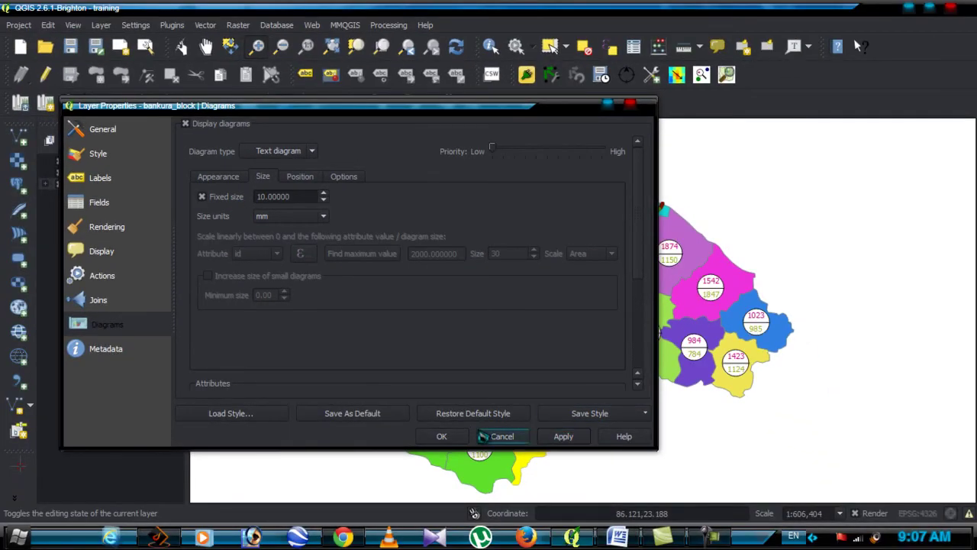
pyautogui.click(441, 435)
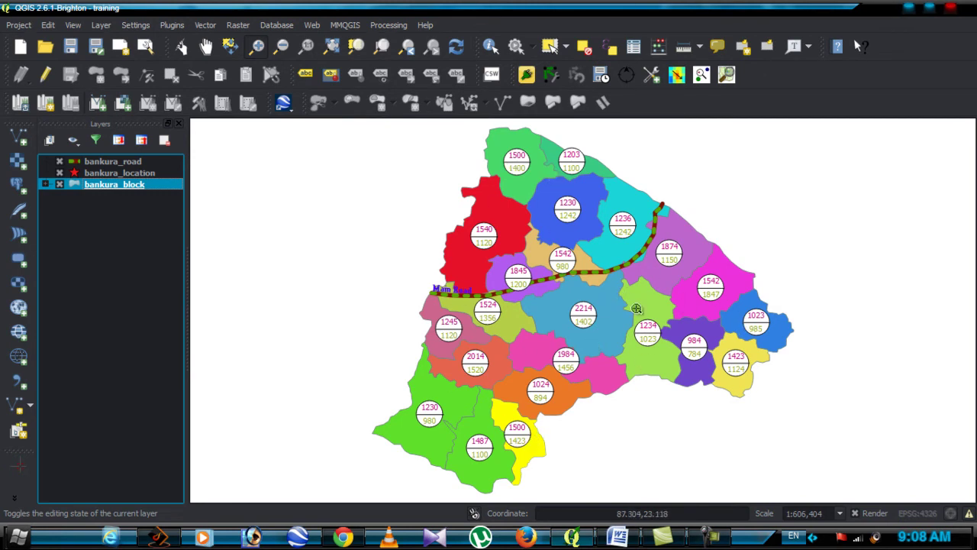
# Change the bankura_block diagram type back to Histogram and apply it.
pyautogui.rightClick(139, 194)
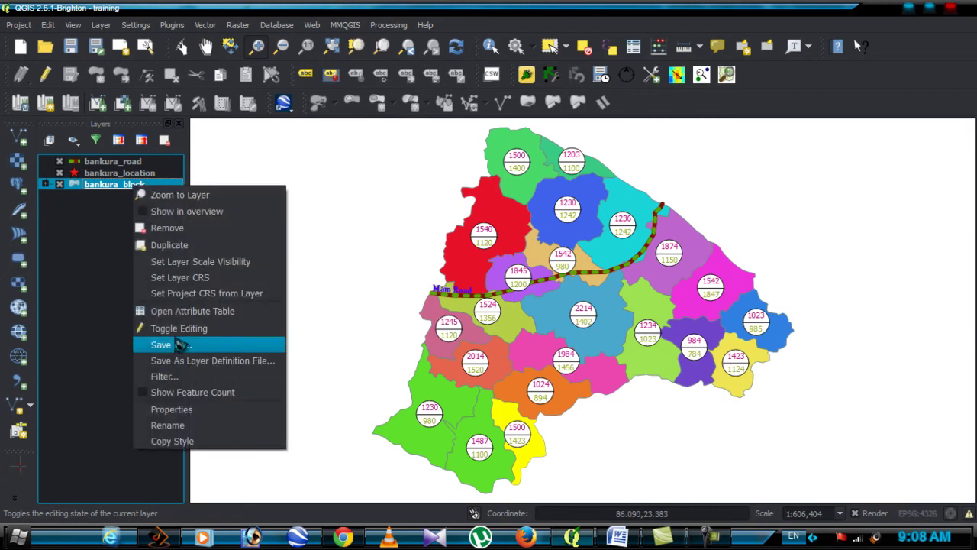
pyautogui.click(164, 405)
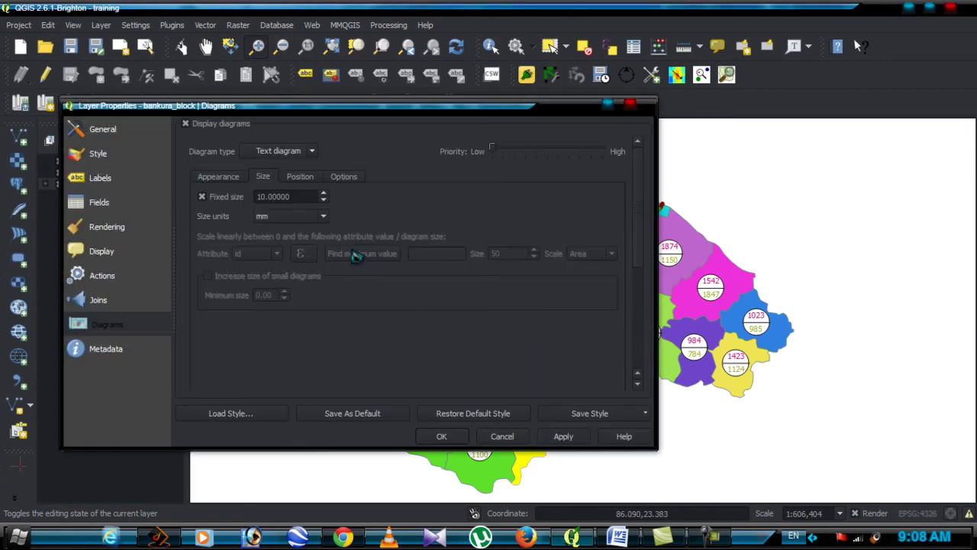
pyautogui.click(282, 151)
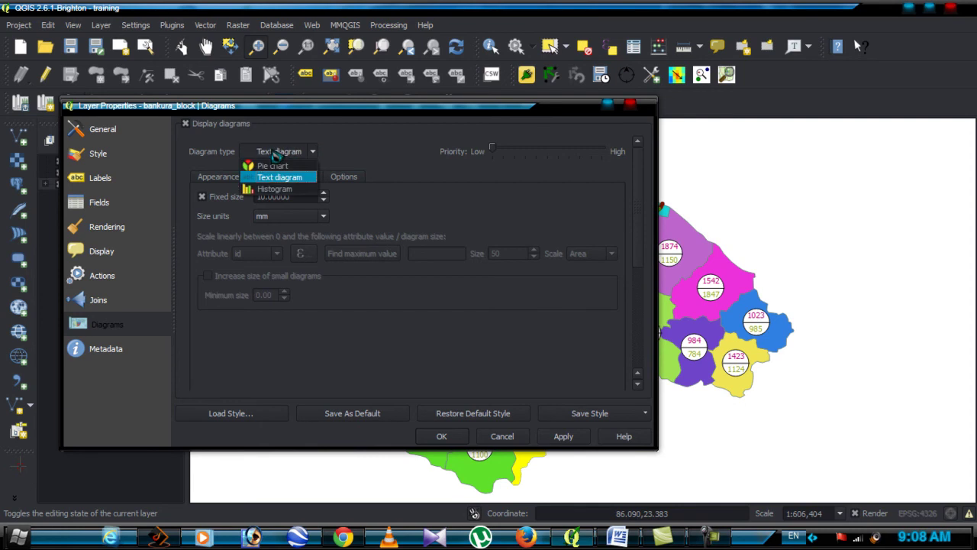
pyautogui.click(279, 188)
pyautogui.click(543, 441)
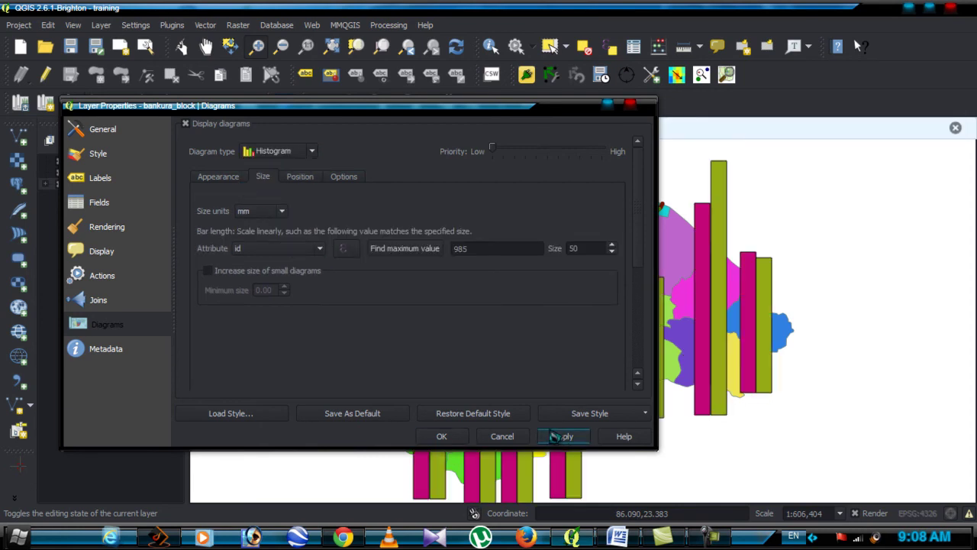
# Scale the histogram bars to size 30 at maximum value 2000, then save the project.
pyautogui.click(301, 178)
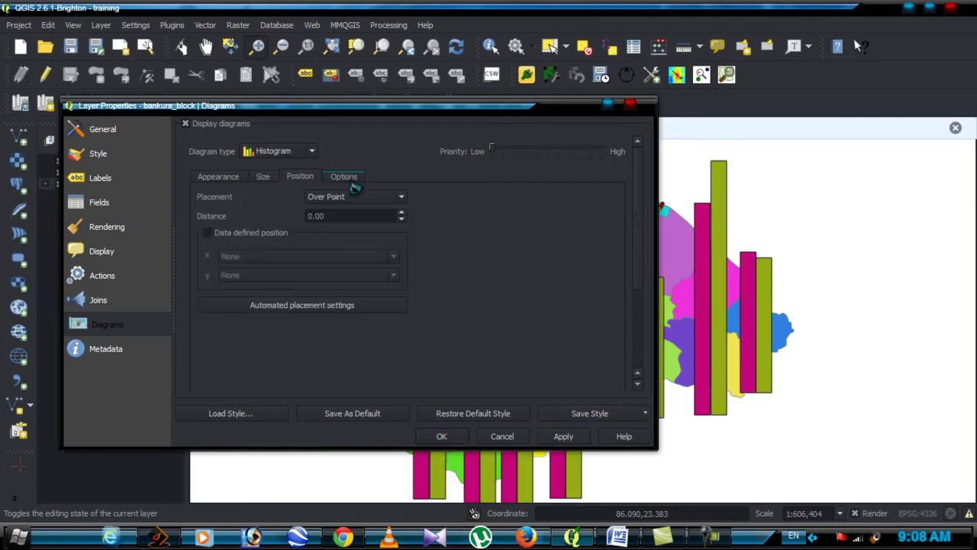
pyautogui.click(263, 176)
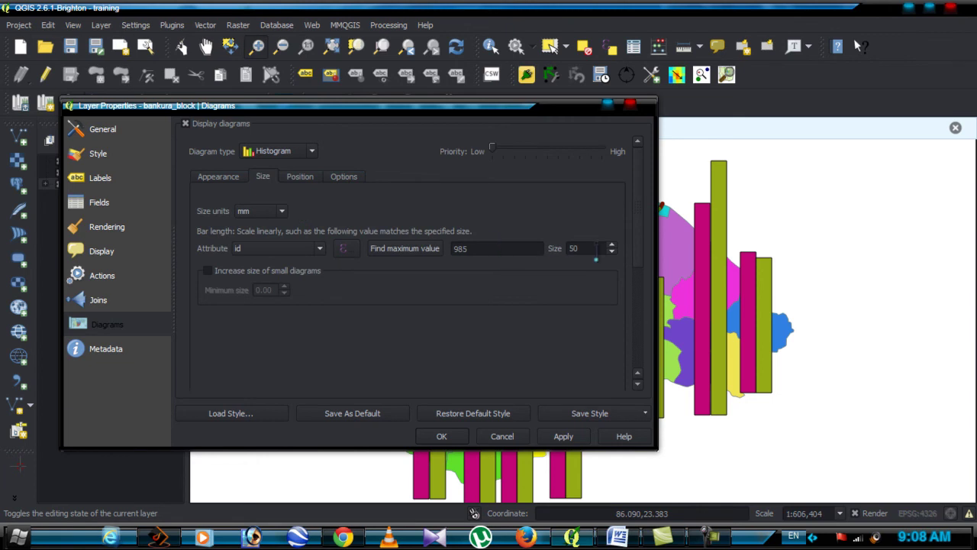
pyautogui.write('30')
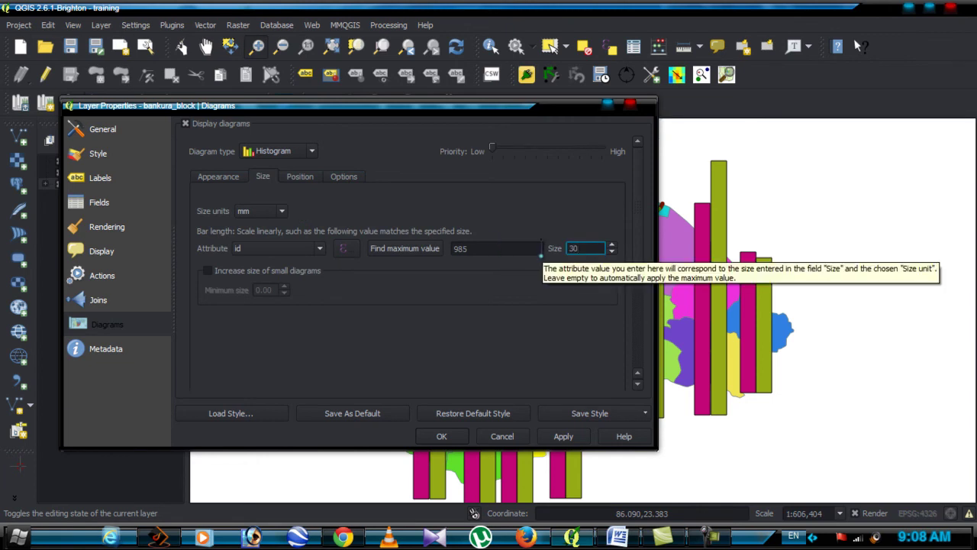
pyautogui.doubleClick(467, 250)
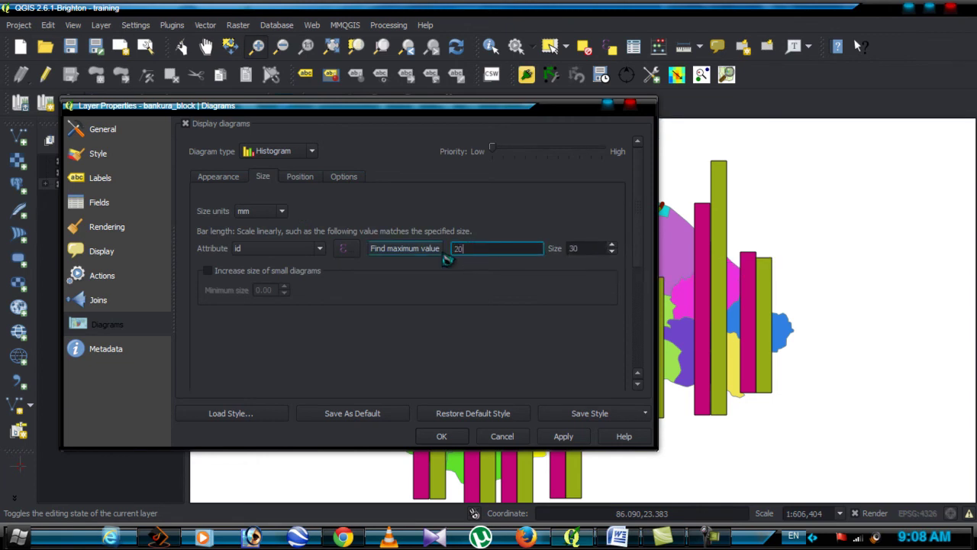
pyautogui.write('2000')
pyautogui.click(441, 436)
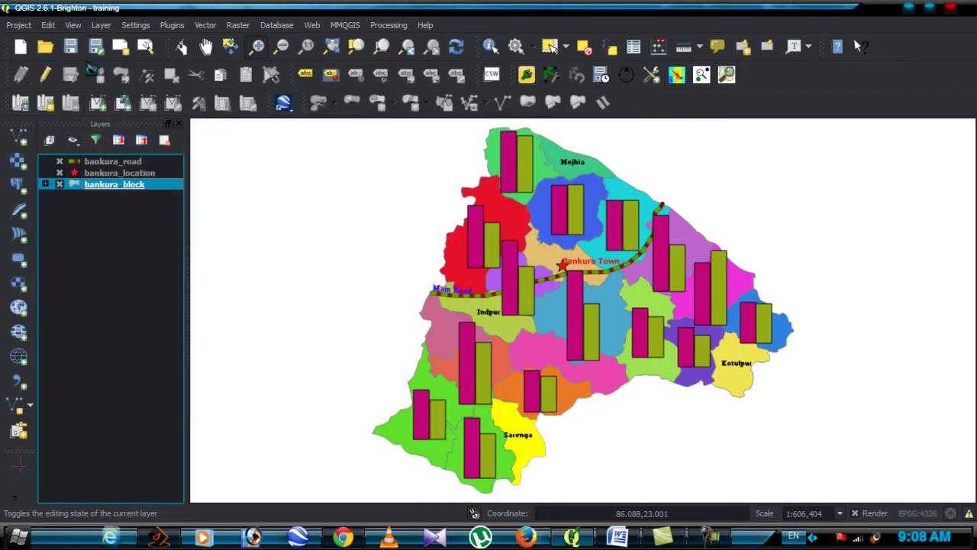
pyautogui.click(71, 48)
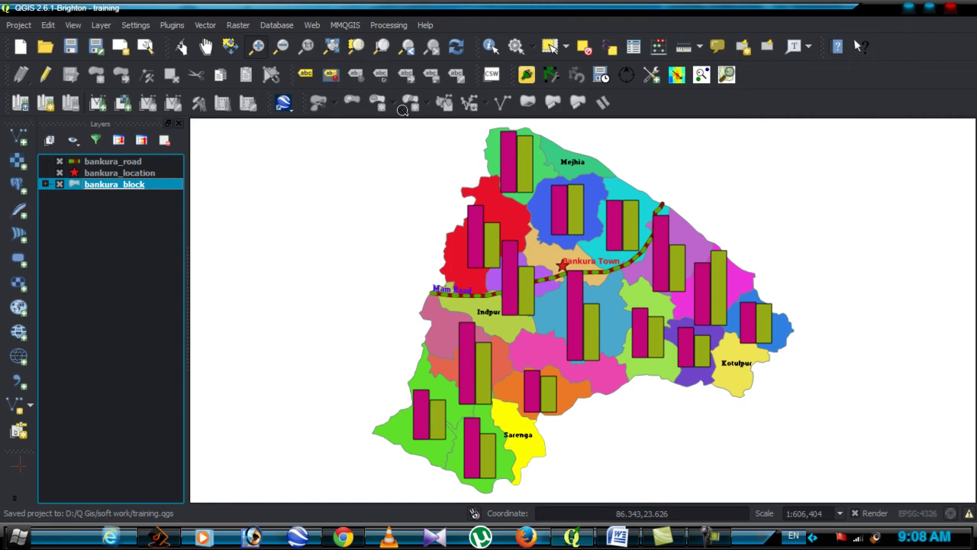
pyautogui.click(71, 48)
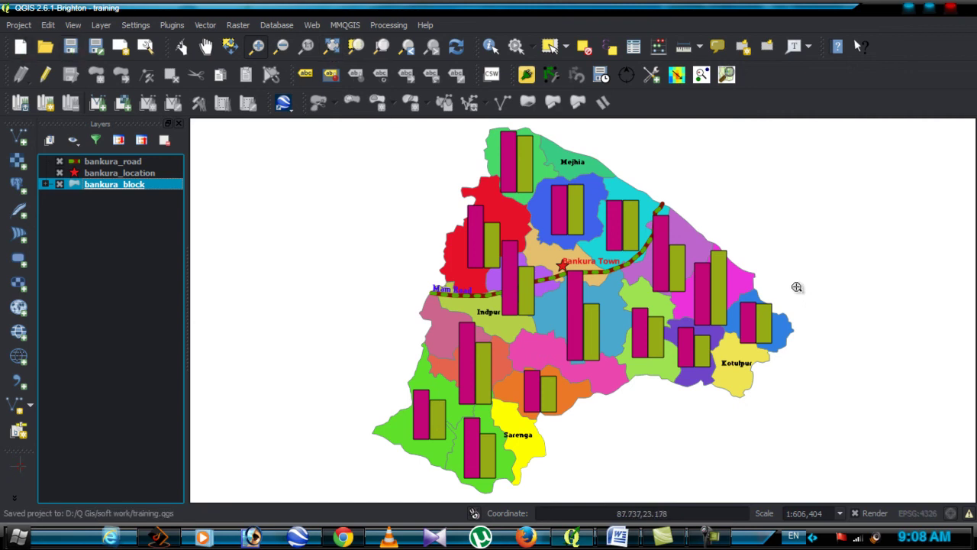